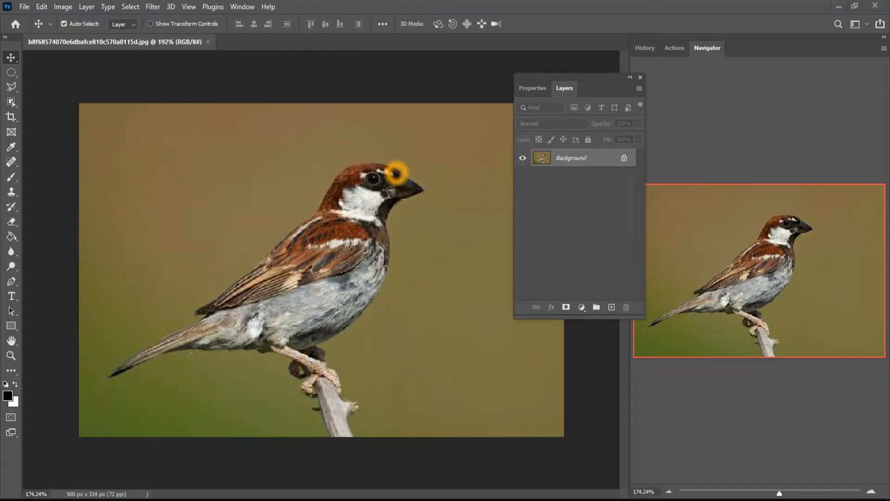
# Adjust the bird photo's Brightness/Contrast to brightness 14 and contrast 28.
pyautogui.scroll(-3, 403, 185)
pyautogui.scroll(2, 405, 186)
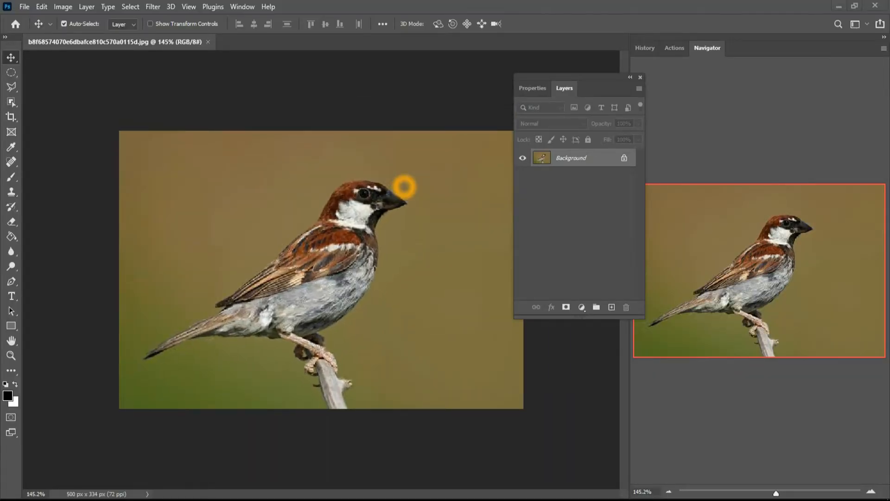
pyautogui.hotkey('alt', 'i')
pyautogui.press('a')
pyautogui.press('Return')
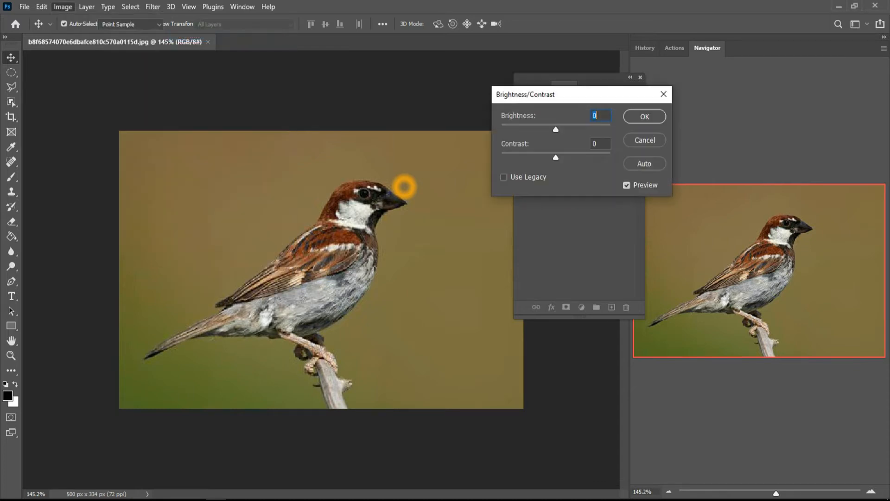
pyautogui.write('14')
pyautogui.press('Tab')
pyautogui.write('28')
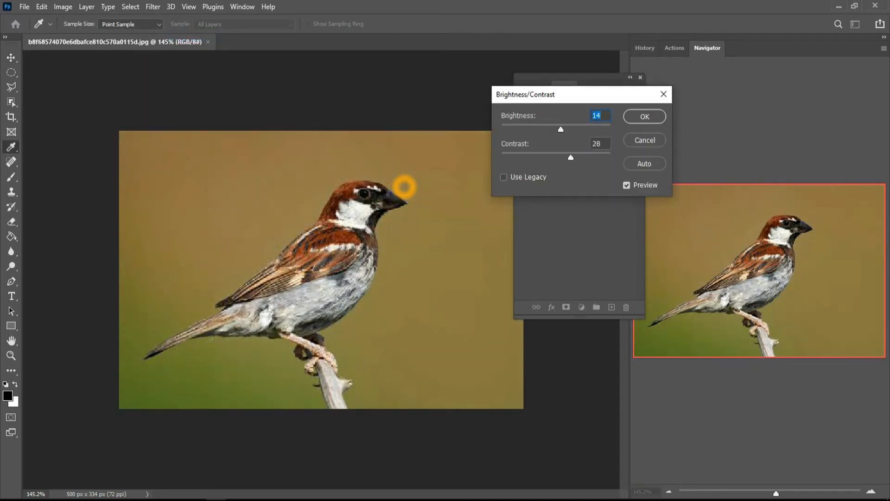
pyautogui.press('Return')
pyautogui.hotkey('ctrl', '-')
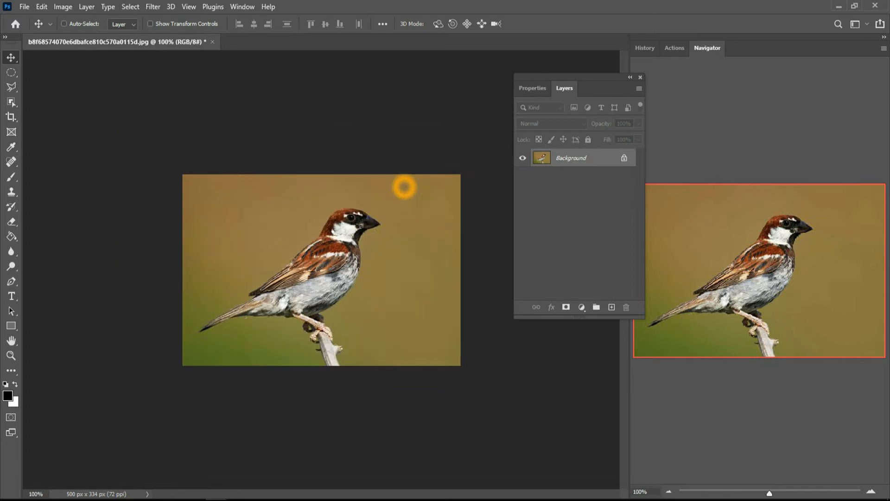
# Open TIGER.png as a second document and return to the bird photo.
pyautogui.hotkey('alt', 'f')
pyautogui.press('Escape')
pyautogui.hotkey('ctrl', 'o')
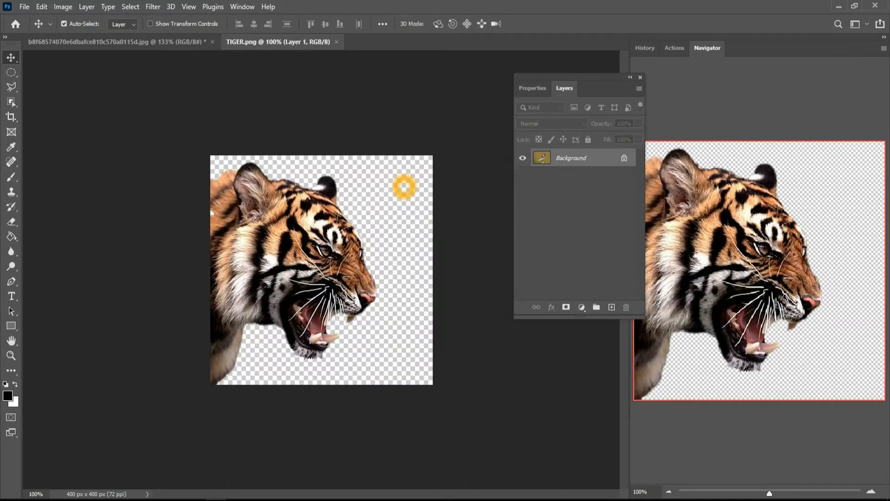
pyautogui.moveTo(405, 186); pyautogui.dragTo(410, 269)
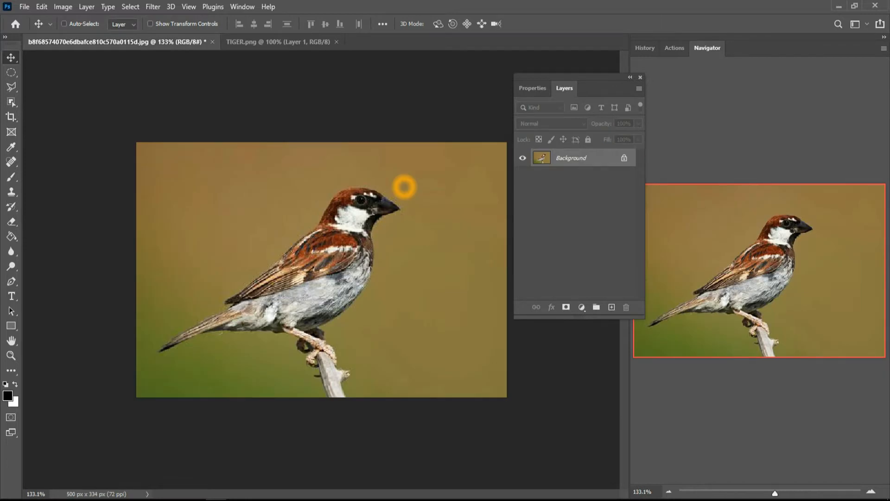
# Resample the bird photo to a resolution of 150 pixels/inch.
pyautogui.hotkey('ctrl', 'alt', 'i')
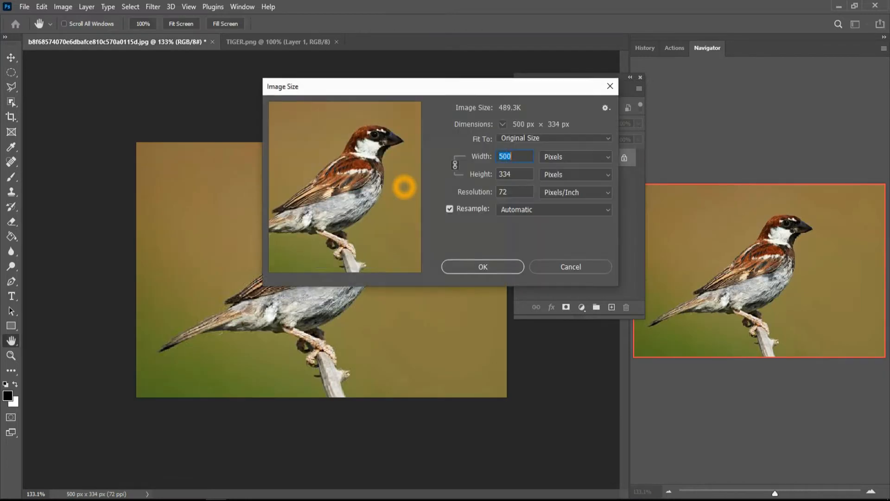
pyautogui.press('Tab')
pyautogui.press('Tab')
pyautogui.write('100')
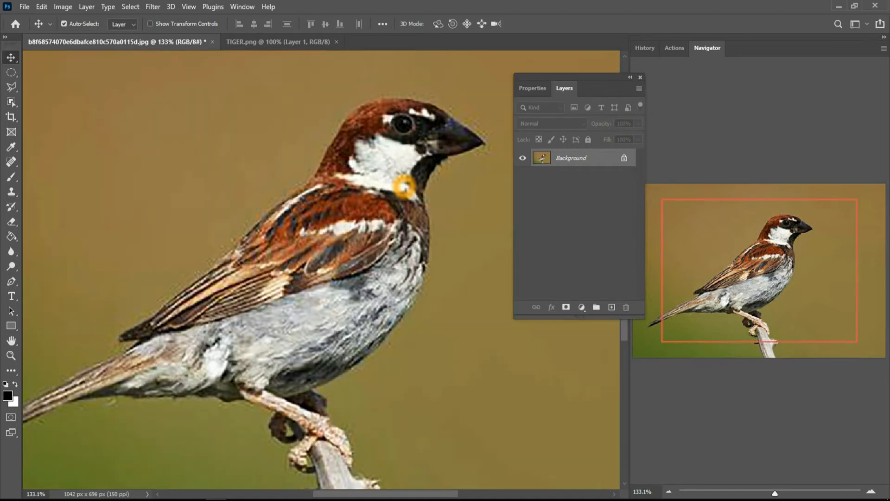
# Copy the tiger head from TIGER.png into the bird photo as a new layer over the bird's head.
pyautogui.scroll(-10, 404, 187)
pyautogui.hotkey('ctrl', 'Tab')
pyautogui.moveTo(332, 217); pyautogui.dragTo(390, 227)
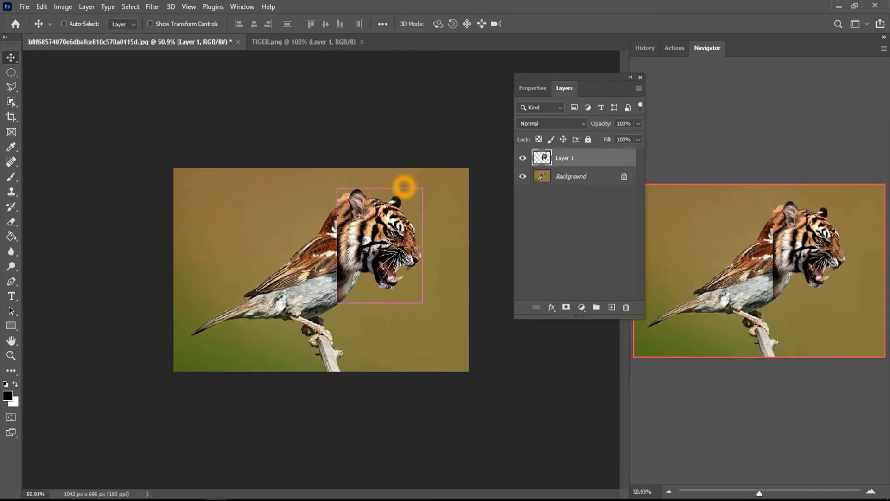
# Start a free transform of the tiger head and move it upward to about X 719 px, Y 196 px.
pyautogui.hotkey('ctrl', 't')
pyautogui.scroll(5, 405, 187)
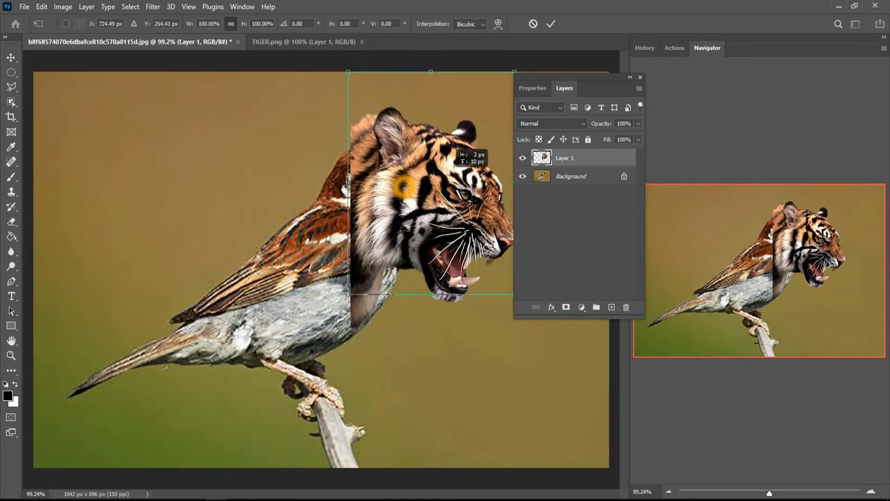
pyautogui.moveTo(403, 187); pyautogui.dragTo(402, 179)
pyautogui.scroll(-2, 401, 181)
pyautogui.scroll(5, 404, 187)
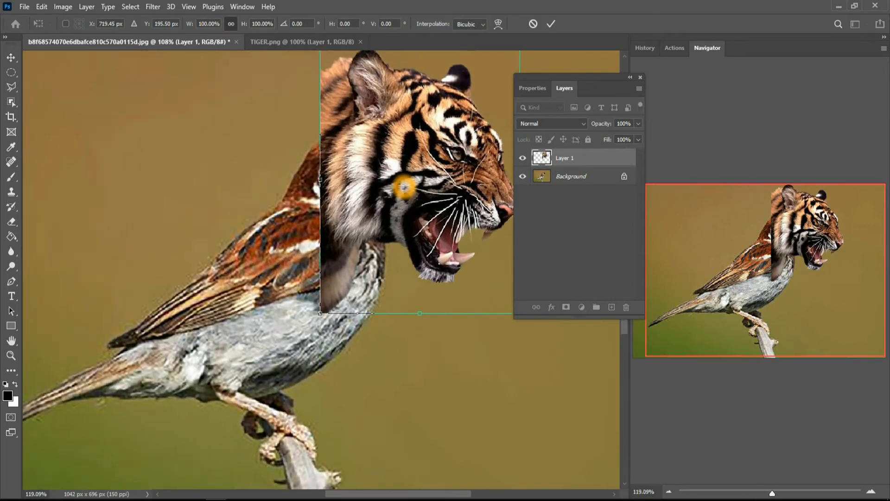
pyautogui.scroll(2, 404, 187)
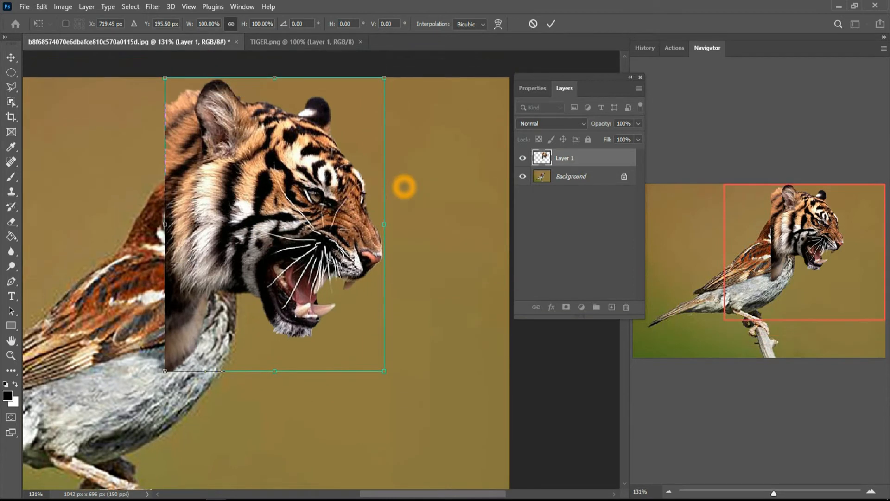
# Set the tiger layer's opacity to 30% to see the bird's head through it.
pyautogui.press('3')
pyautogui.press('3')
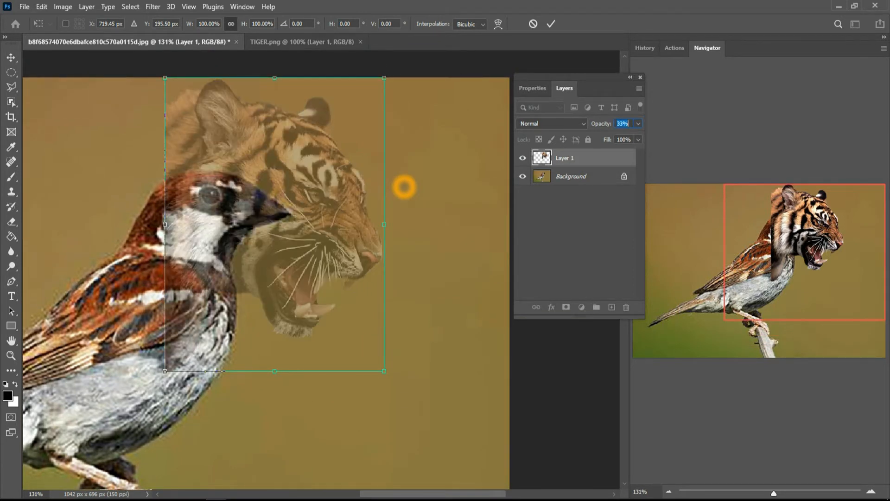
pyautogui.write('30')
pyautogui.press('Return')
# Scale the tiger head to about 56%, rotate it to about -14°, and fit it over the bird's head.
pyautogui.moveTo(412, 104); pyautogui.dragTo(411, 145)
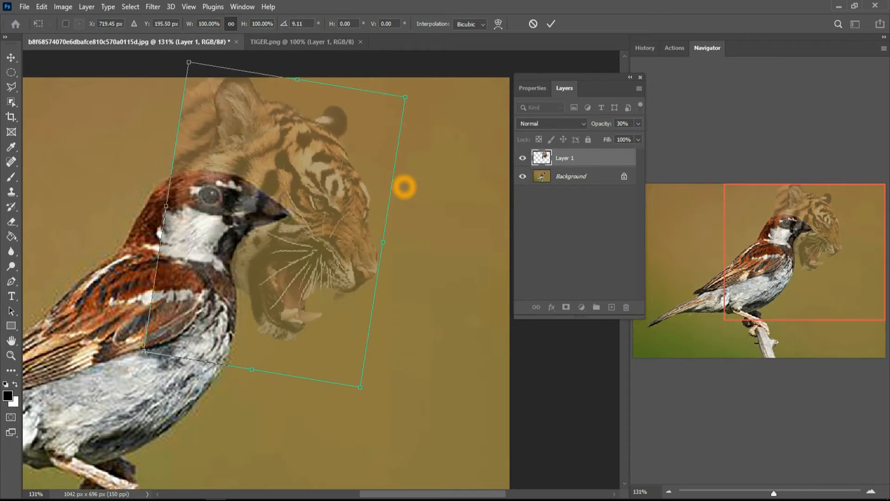
pyautogui.moveTo(361, 386); pyautogui.dragTo(334, 339)
pyautogui.moveTo(278, 195); pyautogui.dragTo(244, 187)
pyautogui.moveTo(404, 187); pyautogui.dragTo(404, 186)
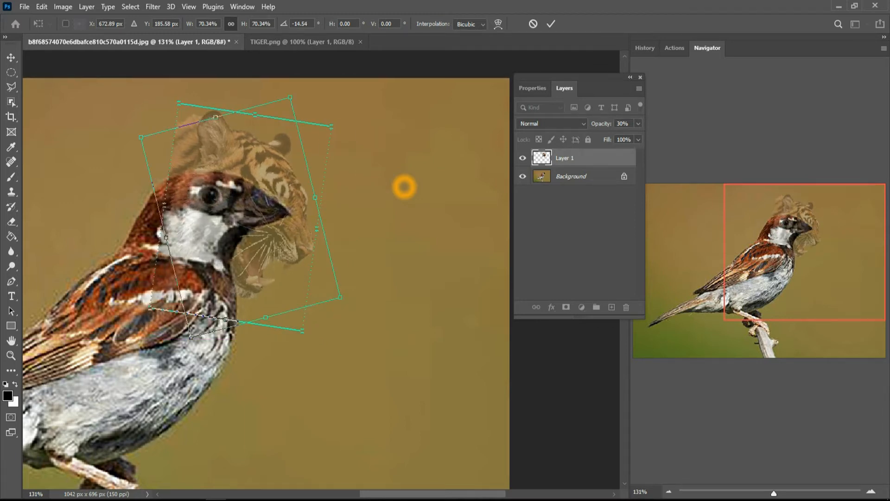
pyautogui.moveTo(404, 187); pyautogui.dragTo(405, 187)
pyautogui.moveTo(290, 97); pyautogui.dragTo(281, 120)
pyautogui.moveTo(263, 177)
pyautogui.mouseDown()
pyautogui.moveTo(253, 185)
pyautogui.moveTo(261, 186)
pyautogui.mouseUp()
# Set the tiger layer's opacity to 51% and rotate the head to about -26° to follow the bird's head.
pyautogui.press('4')
pyautogui.press('6')
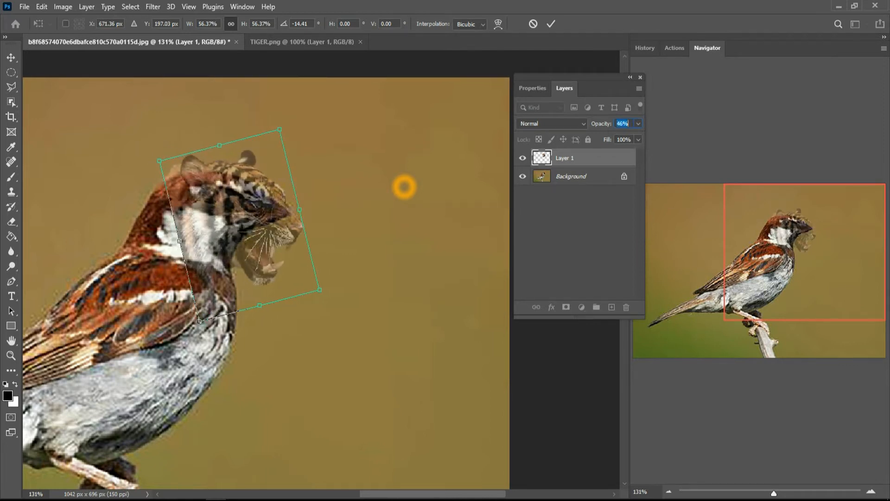
pyautogui.press('5')
pyautogui.press('1')
pyautogui.moveTo(404, 187); pyautogui.dragTo(404, 187)
pyautogui.moveTo(286, 249)
pyautogui.mouseDown()
pyautogui.moveTo(301, 236)
pyautogui.moveTo(284, 242)
pyautogui.mouseUp()
pyautogui.hotkey('ctrl', '0')
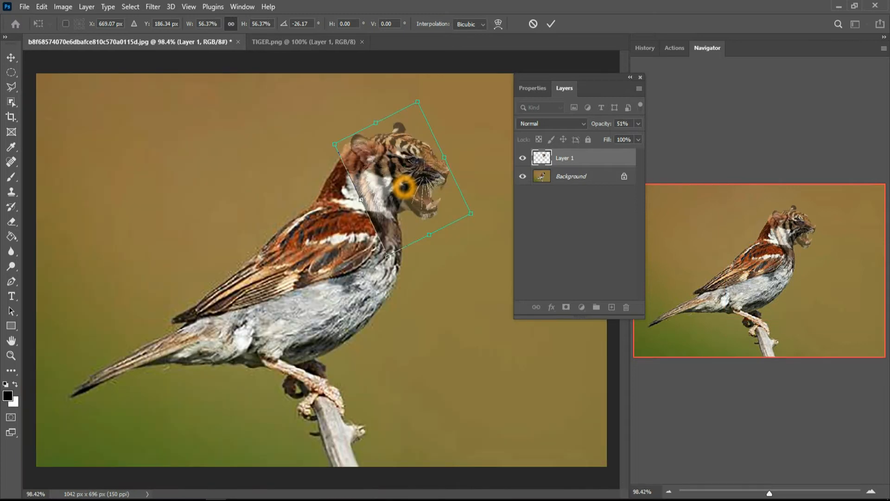
# Preview the tiger head at 89% opacity, and set the layer's opacity to 42%.
pyautogui.press('7')
pyautogui.press('5')
pyautogui.press('8')
pyautogui.press('9')
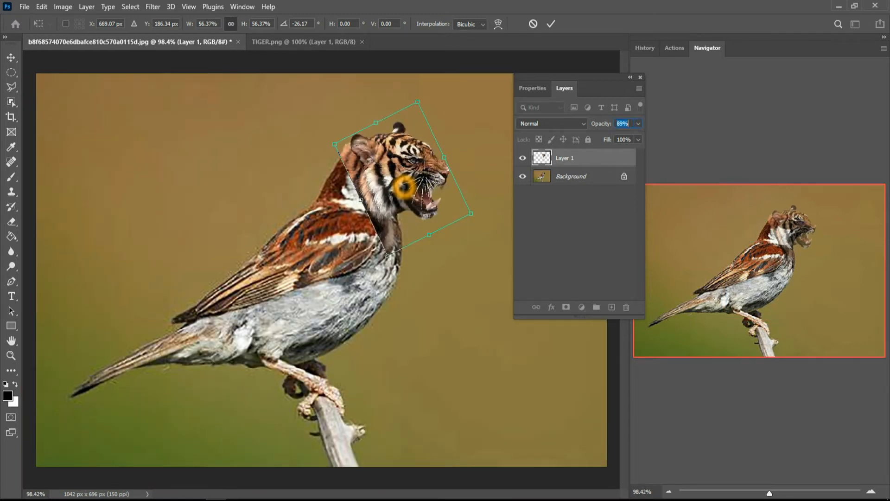
pyautogui.press('4')
pyautogui.press('2')
# Nudge the tiger head to about X 675.5 px, Y 196.3 px over the bird's head and apply the transform.
pyautogui.scroll(4, 405, 187)
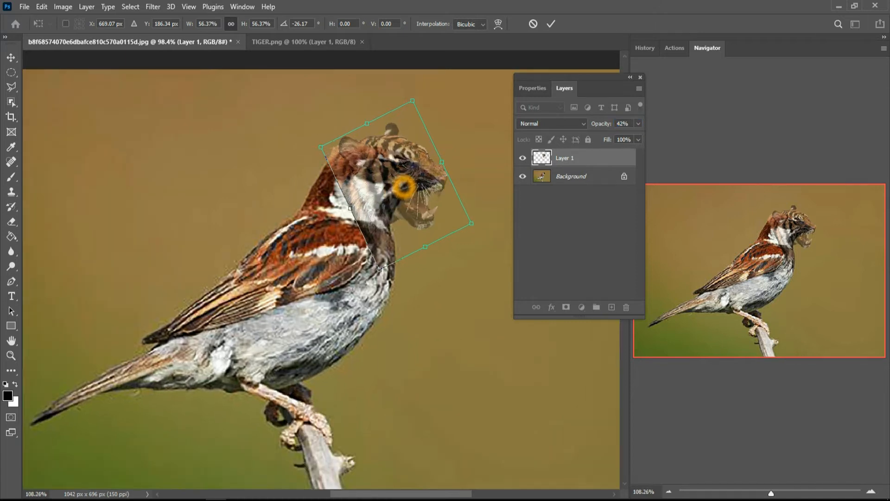
pyautogui.scroll(2, 405, 187)
pyautogui.press('Left')
pyautogui.press('Left')
pyautogui.press('Down')
pyautogui.press('Down')
pyautogui.press('Down')
pyautogui.press('Down')
pyautogui.press('Right')
pyautogui.press('Right')
pyautogui.press('Right')
pyautogui.press('Right')
pyautogui.press('Right')
pyautogui.press('Right')
pyautogui.press('Down')
pyautogui.press('Down')
pyautogui.press('Down')
pyautogui.press('Down')
pyautogui.press('Down')
pyautogui.press('Down')
pyautogui.press('Down')
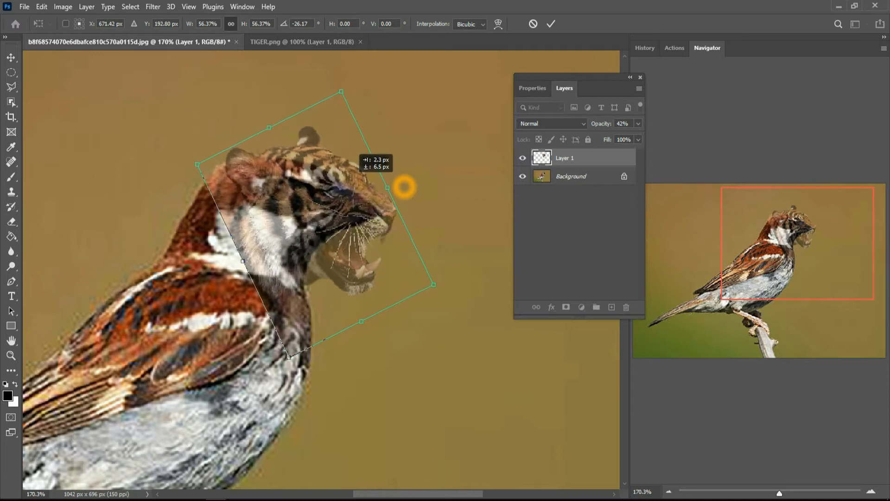
pyautogui.press('Left')
pyautogui.press('Left')
pyautogui.press('Left')
pyautogui.press('Left')
pyautogui.press('Left')
pyautogui.press('Left')
pyautogui.press('Left')
pyautogui.press('Left')
pyautogui.press('Left')
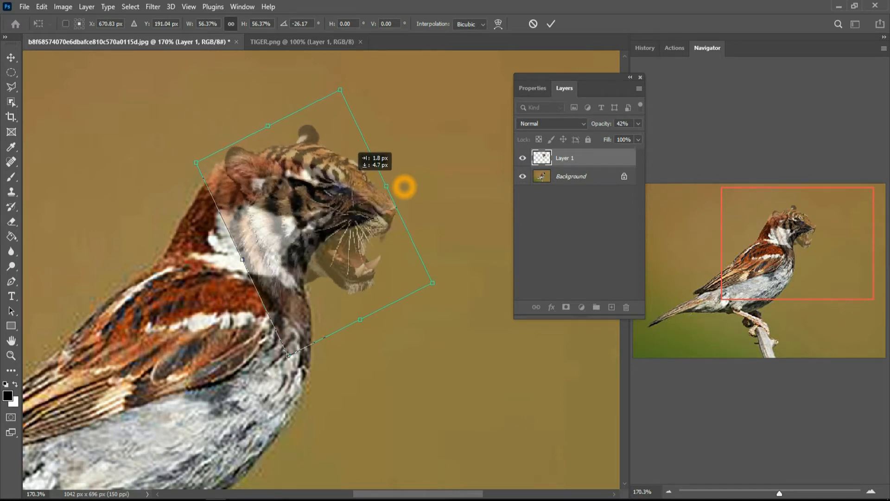
pyautogui.press('Down')
pyautogui.press('Down')
pyautogui.press('Down')
pyautogui.press('Down')
pyautogui.press('Down')
pyautogui.press('Down')
pyautogui.press('Down')
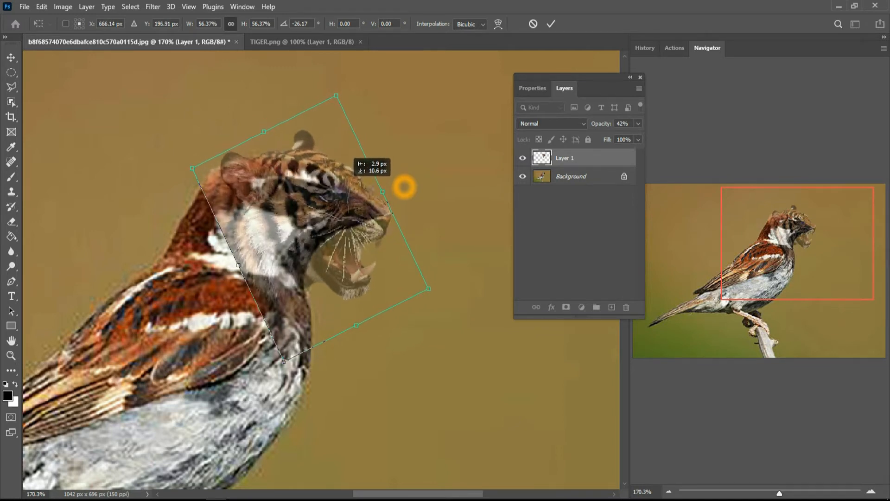
pyautogui.press('Up')
pyautogui.press('Right')
pyautogui.press('Right')
pyautogui.press('Right')
pyautogui.press('Right')
pyautogui.press('Right')
pyautogui.press('Right')
pyautogui.press('Right')
pyautogui.press('Right')
pyautogui.press('Right')
pyautogui.press('Right')
pyautogui.press('Right')
pyautogui.press('Right')
pyautogui.press('Right')
pyautogui.press('Right')
pyautogui.press('Right')
pyautogui.press('Right')
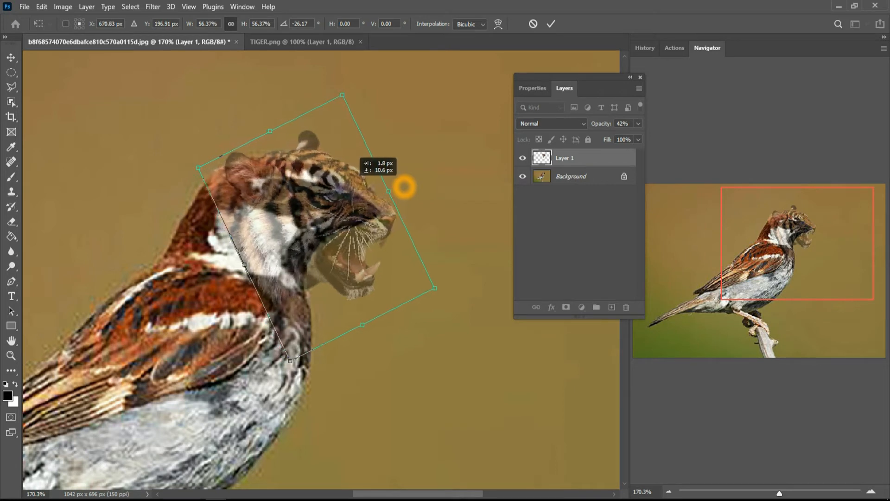
pyautogui.scroll(-2, 404, 187)
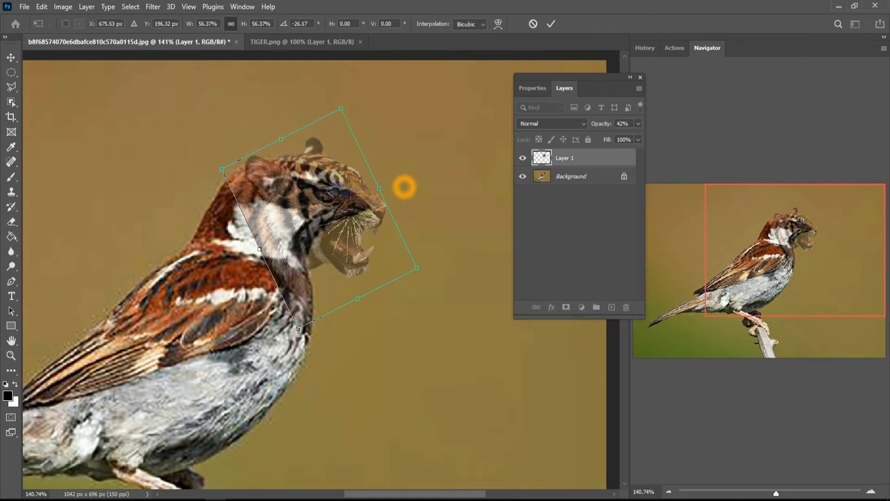
pyautogui.press('Return')
# Erase the tiger's rear neck edge with a soft 100 px Eraser at 0% hardness and raise the layer's opacity to 84%.
pyautogui.scroll(1, 405, 187)
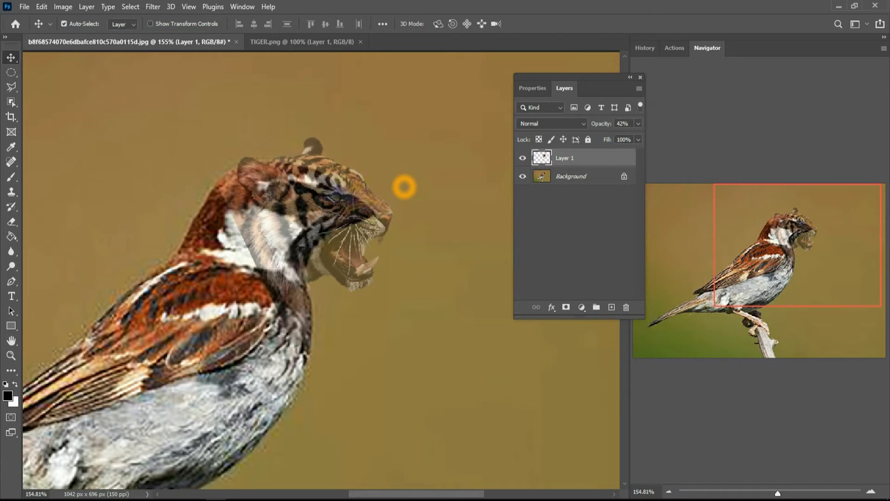
pyautogui.press('e')
pyautogui.click(80, 24)
pyautogui.click(82, 61)
pyautogui.moveTo(132, 87); pyautogui.dragTo(63, 87)
pyautogui.press('Tab')
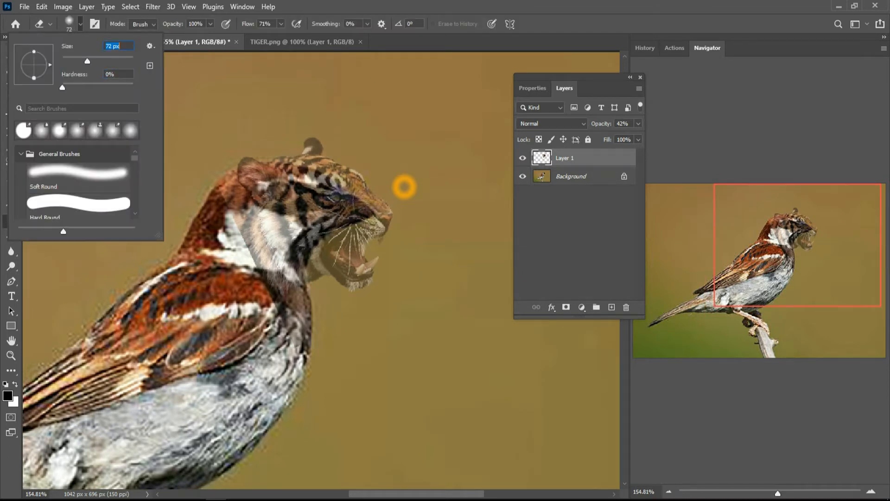
pyautogui.press('Return')
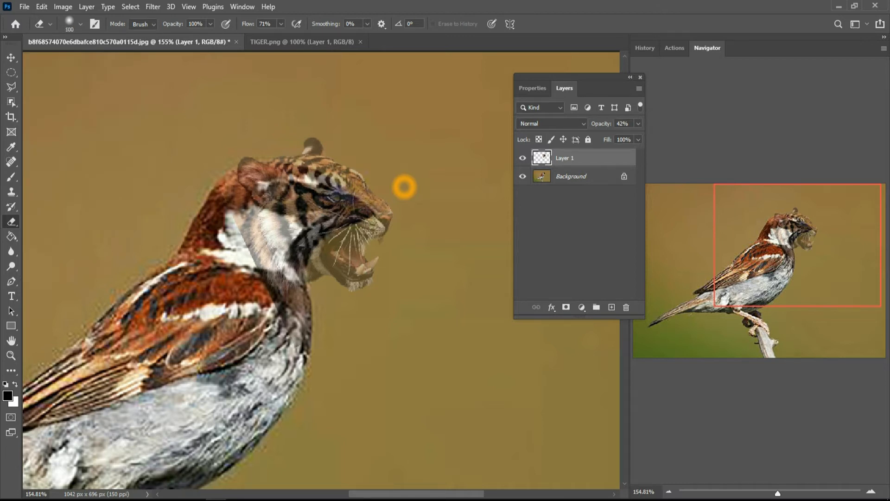
pyautogui.moveTo(232, 223); pyautogui.dragTo(253, 271)
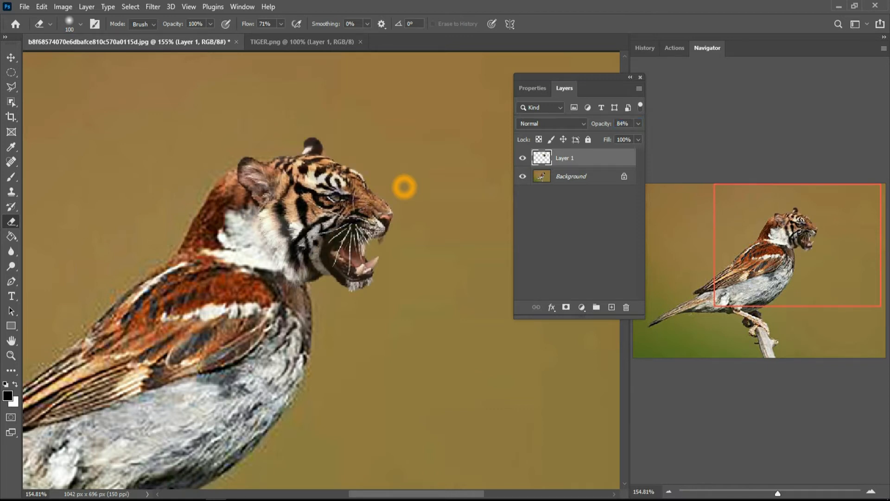
# Nudge the tiger head slightly to the left and down to align it with the bird's neck.
pyautogui.scroll(-2, 404, 187)
pyautogui.press('v')
pyautogui.press('Left')
pyautogui.press('Left')
pyautogui.press('Left')
pyautogui.press('Left')
pyautogui.press('Up')
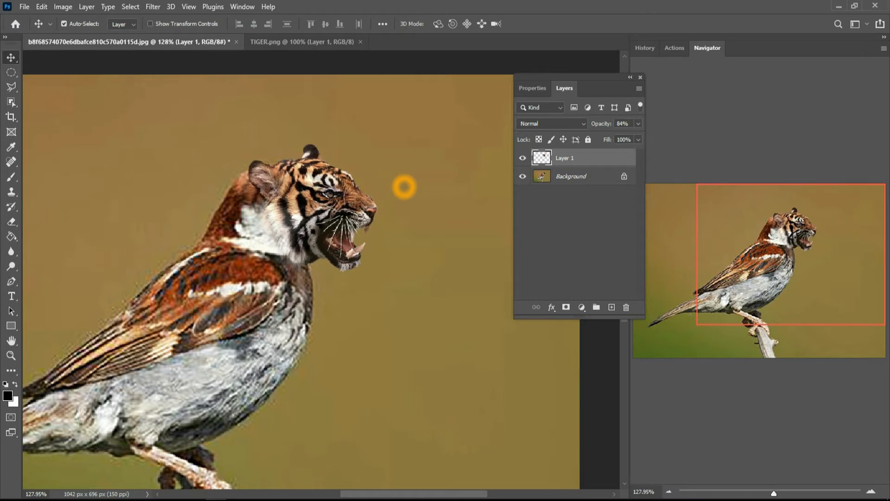
pyautogui.press('Down')
pyautogui.press('Down')
pyautogui.press('Down')
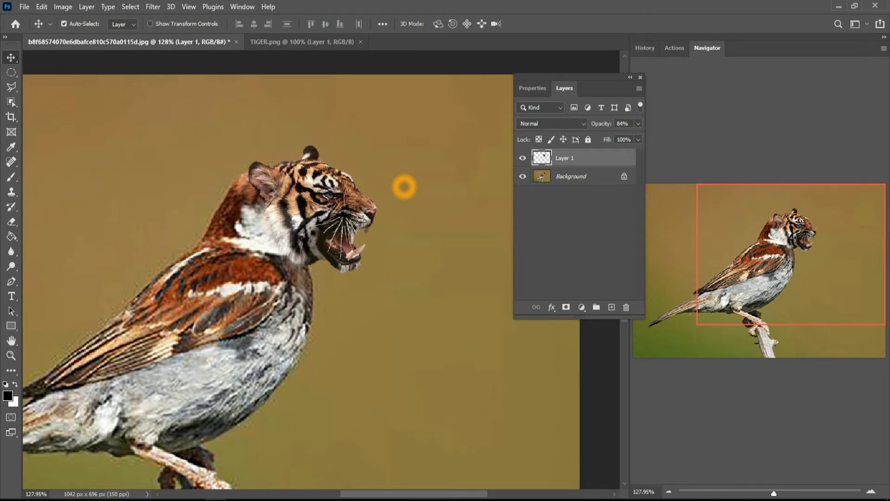
pyautogui.press('Down')
pyautogui.press('Left')
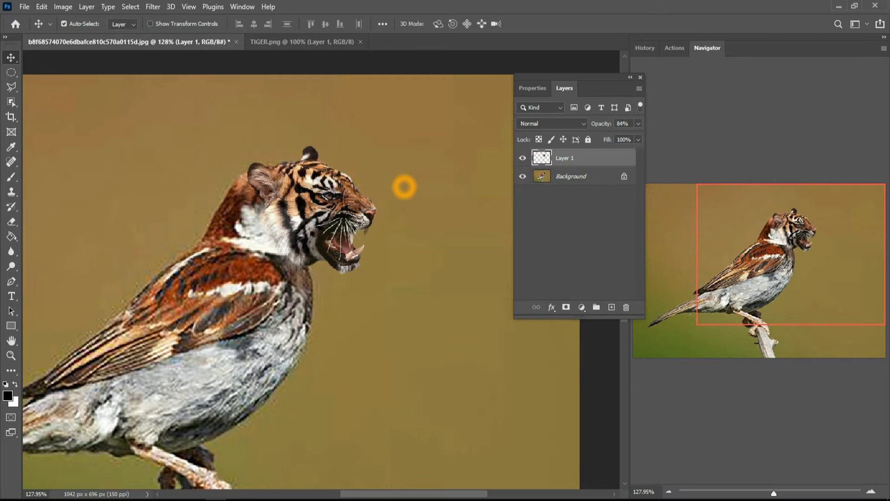
# Set the Eraser to a soft 66 px brush at 0% hardness.
pyautogui.scroll(5, 404, 187)
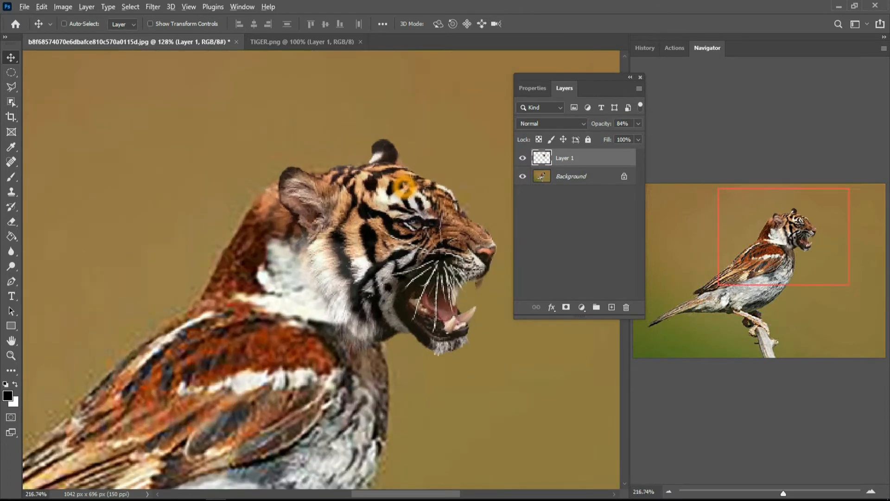
pyautogui.scroll(2, 404, 187)
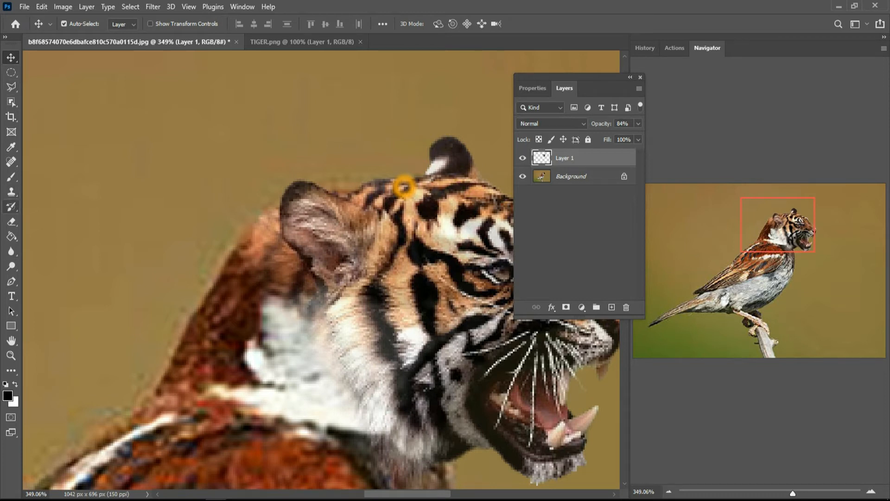
pyautogui.press('e')
pyautogui.click(80, 24)
pyautogui.moveTo(97, 60); pyautogui.dragTo(85, 60)
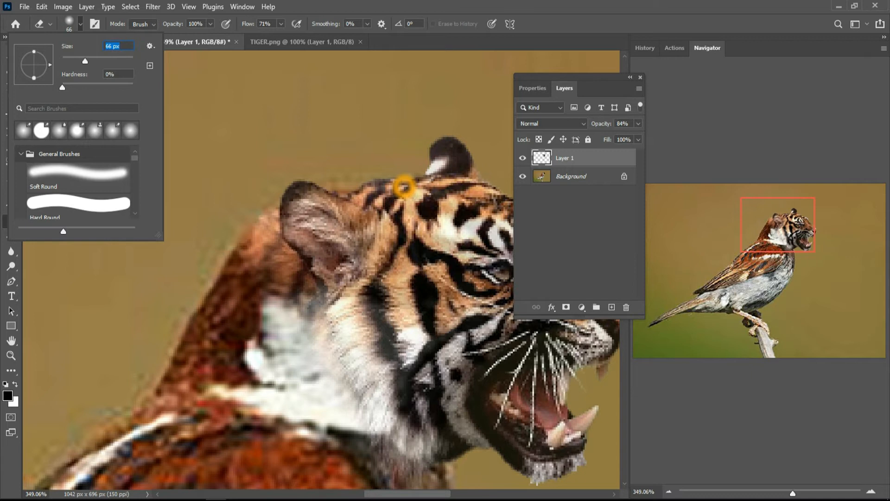
pyautogui.press('Return')
pyautogui.scroll(-1, 403, 187)
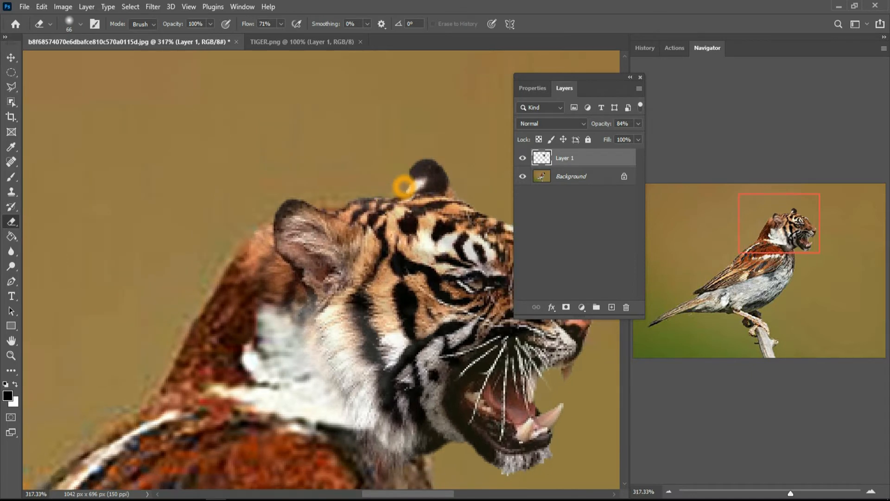
pyautogui.scroll(-1, 404, 187)
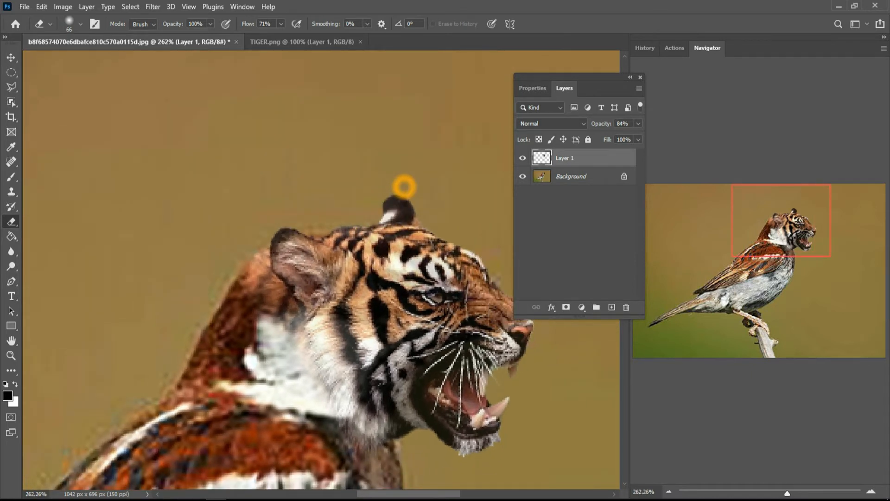
pyautogui.press('v')
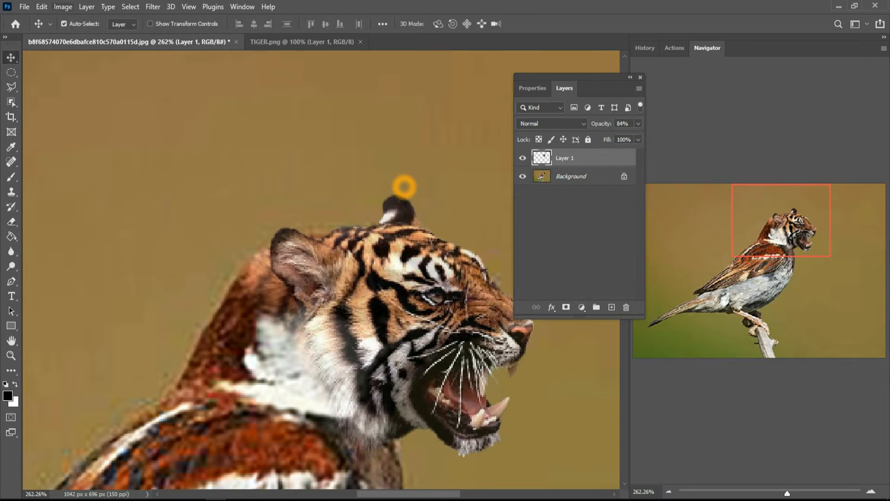
# Apply a Hue/Saturation adjustment to the tiger head layer with Hue at -9.
pyautogui.hotkey('alt', 'i')
pyautogui.press('Down')
pyautogui.press('Right')
pyautogui.press('Down')
pyautogui.press('Down')
pyautogui.press('Down')
pyautogui.press('Down')
pyautogui.press('Down')
pyautogui.press('Down')
pyautogui.press('Return')
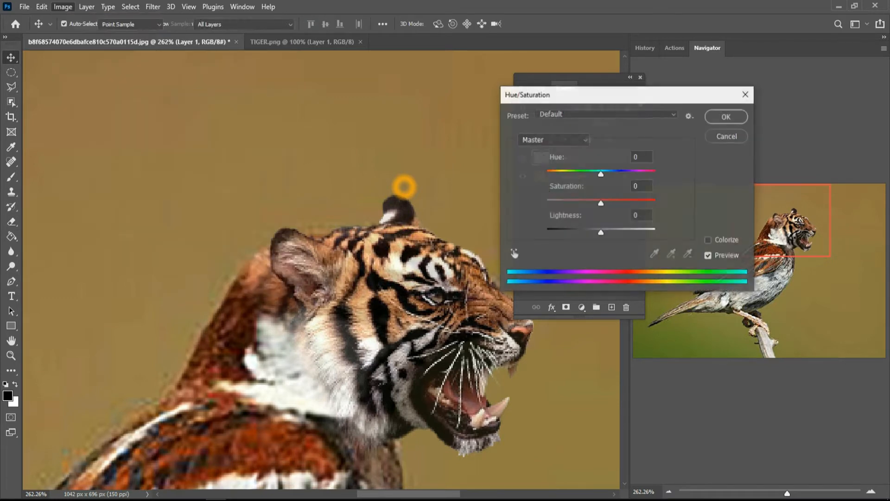
pyautogui.press('Down')
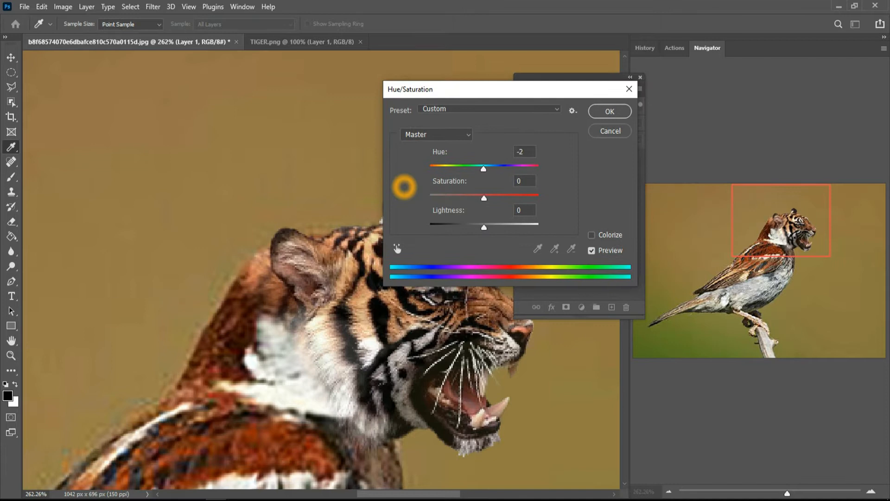
pyautogui.press('Down')
pyautogui.press('Down')
pyautogui.press('Down')
pyautogui.press('Down')
pyautogui.press('Down')
pyautogui.press('Down')
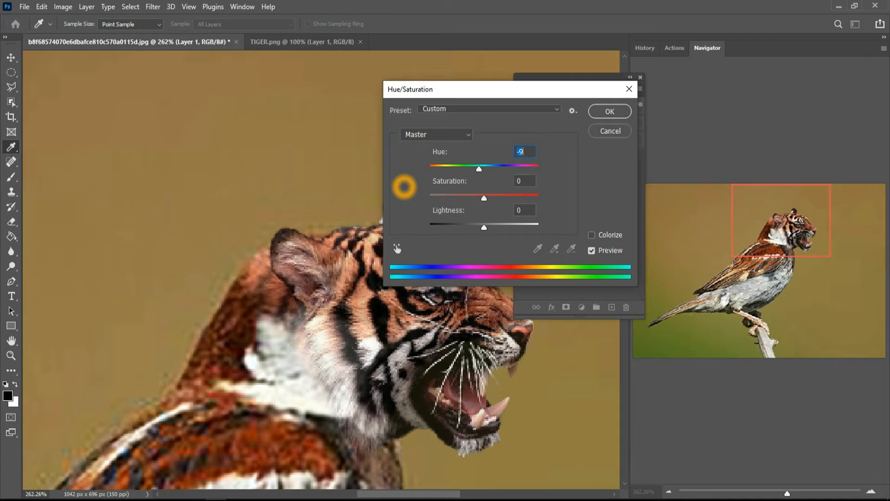
pyautogui.press('Tab')
pyautogui.press('Return')
# Lower the tiger head layer's opacity to 74% and shift the head to about X 647.5 px, Y 212.9 px with Free Transform.
pyautogui.hotkey('ctrl', '-')
pyautogui.hotkey('ctrl', '-')
pyautogui.hotkey('ctrl', '0')
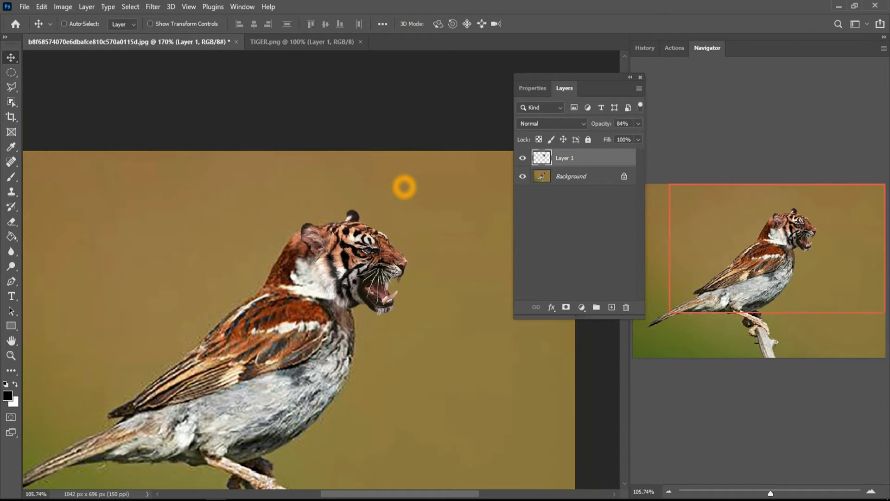
pyautogui.hotkey('ctrl', '+')
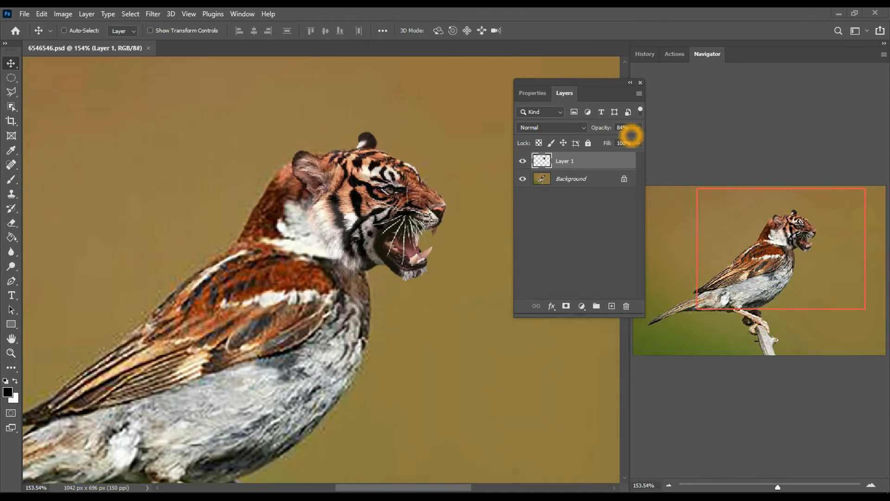
pyautogui.moveTo(605, 129); pyautogui.dragTo(600, 130)
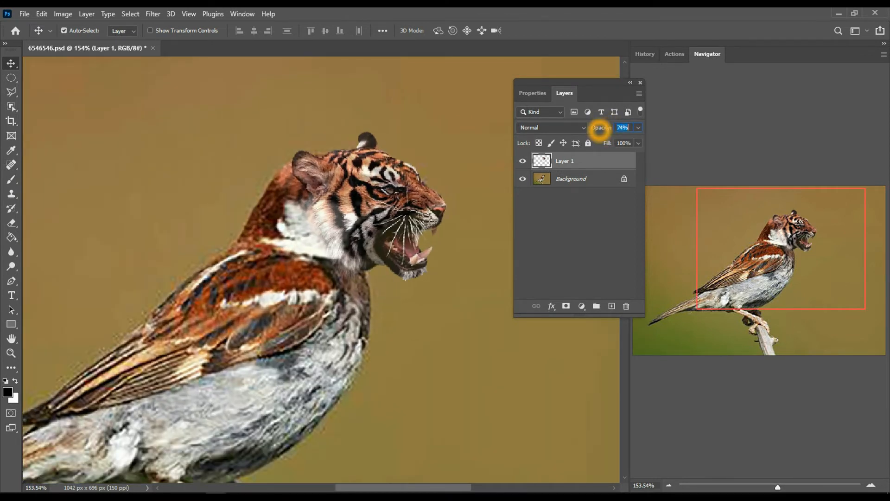
pyautogui.hotkey('ctrl', 't')
pyautogui.moveTo(389, 204); pyautogui.dragTo(383, 202)
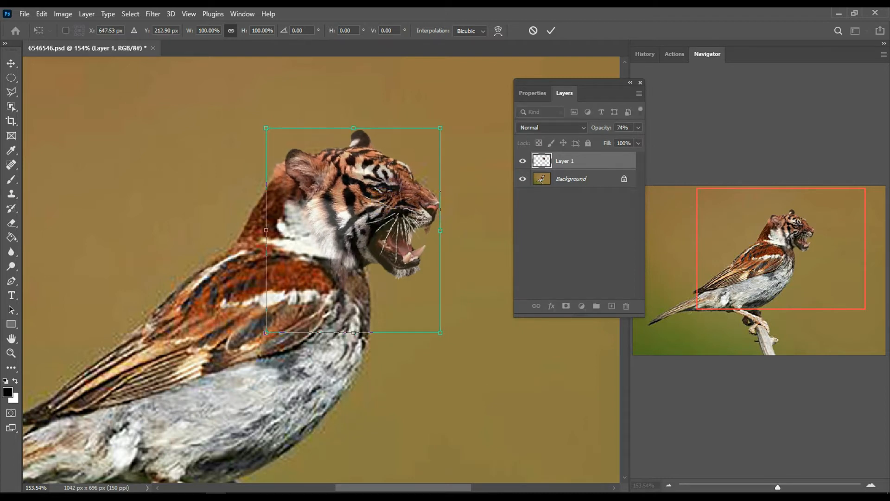
# Warp the tiger head, adding grid splits below the rear ear and at the throat, and pull the throat point slightly toward the jaw.
pyautogui.rightClick(334, 186)
pyautogui.click(363, 261)
pyautogui.moveTo(303, 160); pyautogui.dragTo(305, 158)
pyautogui.press('alt')
pyautogui.keyDown('alt'); pyautogui.click(303, 202); pyautogui.keyUp('alt')
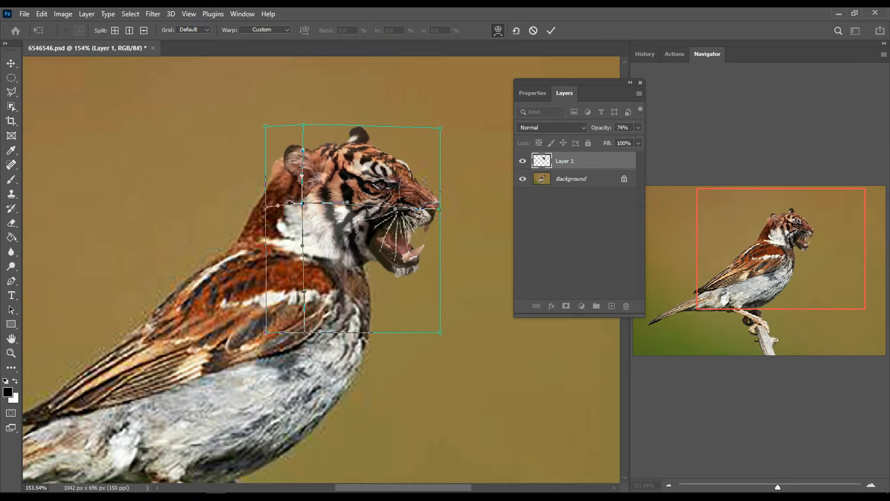
pyautogui.moveTo(362, 275); pyautogui.dragTo(365, 278)
pyautogui.hotkey('ctrl', 'z')
pyautogui.keyDown('alt'); pyautogui.click(350, 261); pyautogui.keyUp('alt')
pyautogui.moveTo(352, 263); pyautogui.dragTo(359, 262)
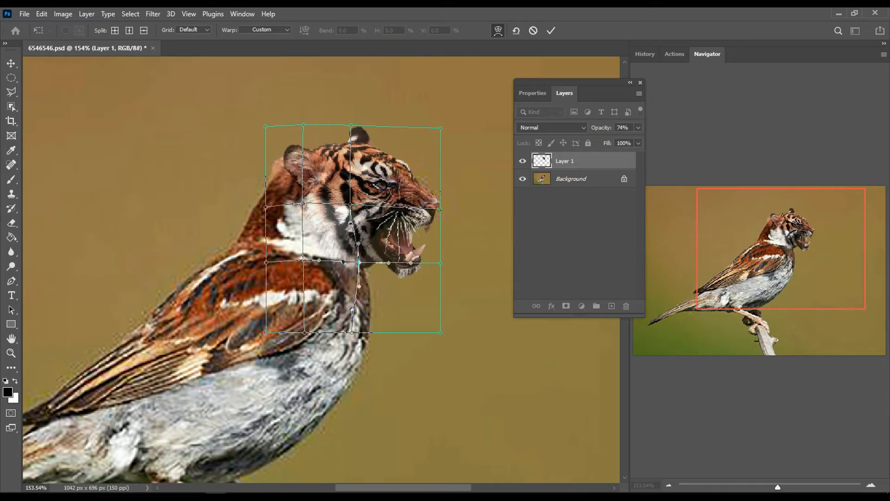
# Pull the warp's upper rear corner outward and the point above the rear ear slightly upward, and apply the warp.
pyautogui.moveTo(265, 126); pyautogui.dragTo(242, 115)
pyautogui.moveTo(242, 113); pyautogui.dragTo(251, 106)
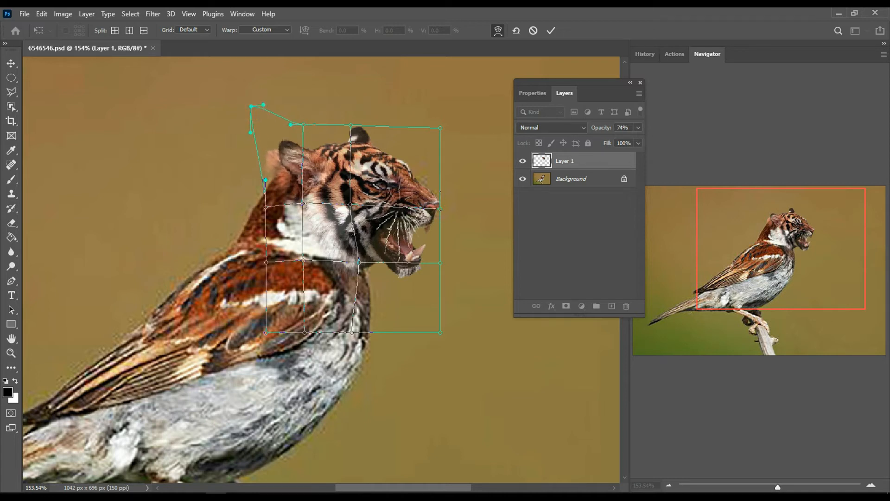
pyautogui.moveTo(304, 125); pyautogui.dragTo(306, 119)
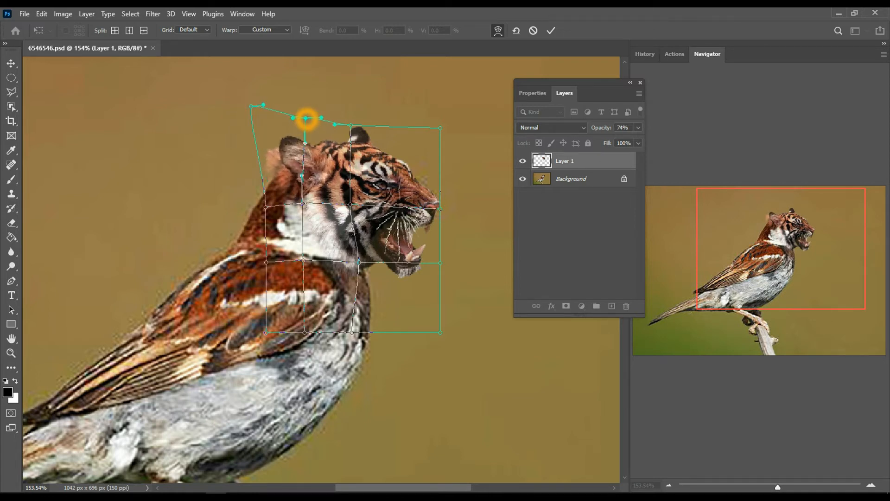
pyautogui.moveTo(302, 177); pyautogui.dragTo(302, 181)
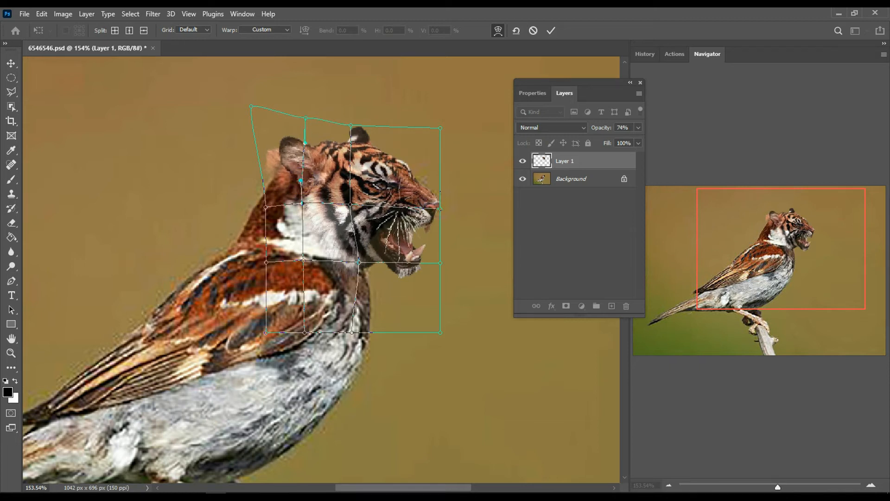
pyautogui.press('Return')
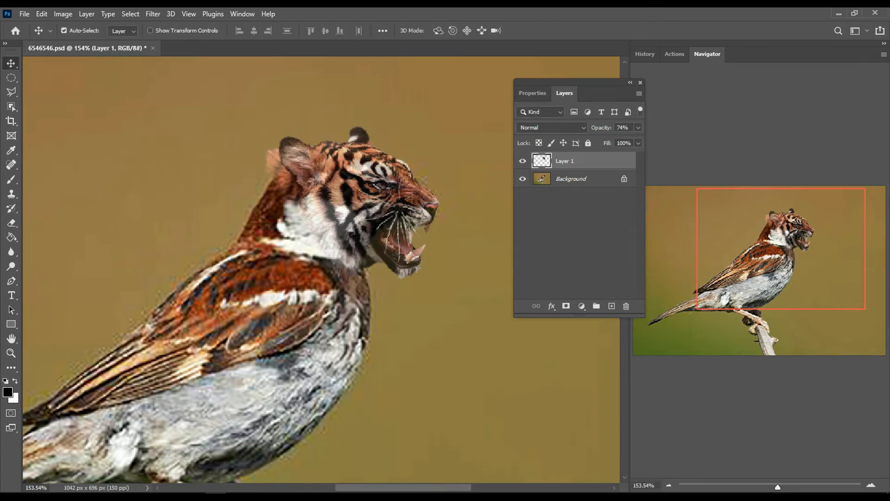
# Raise the tiger head layer's opacity to 100%.
pyautogui.scroll(-3, 369, 252)
pyautogui.scroll(3, 352, 185)
pyautogui.scroll(2, 292, 118)
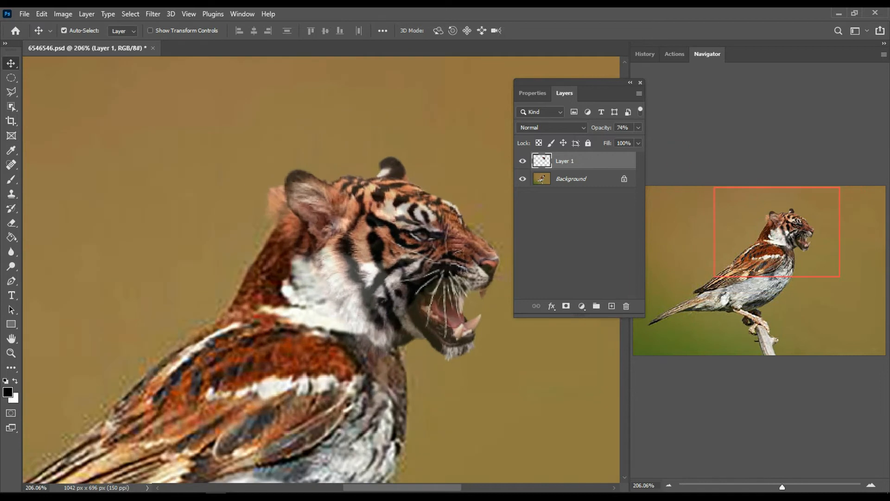
pyautogui.moveTo(588, 128); pyautogui.dragTo(600, 128)
pyautogui.scroll(-5, 383, 167)
pyautogui.scroll(2, 328, 165)
pyautogui.scroll(3, 327, 164)
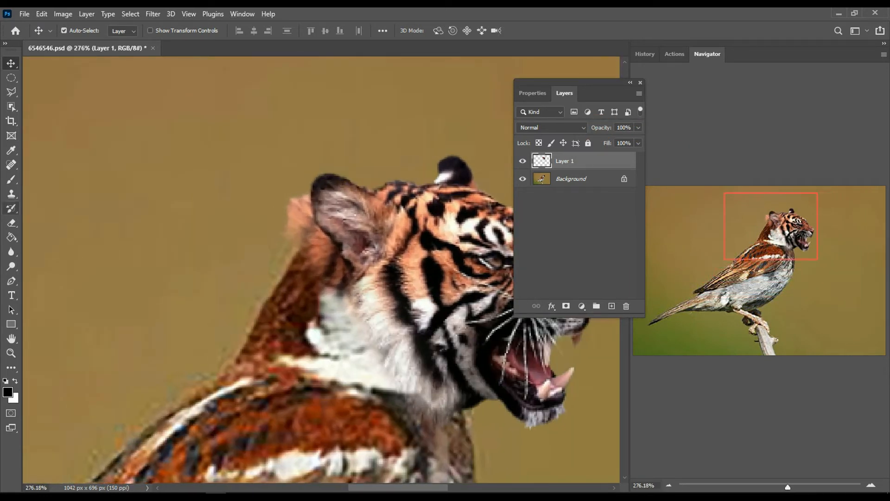
# Erase the stray fur behind the tiger's rear ear and along the nape with a small 8 px Eraser.
pyautogui.press('e')
pyautogui.click(80, 31)
pyautogui.moveTo(84, 67); pyautogui.dragTo(73, 66)
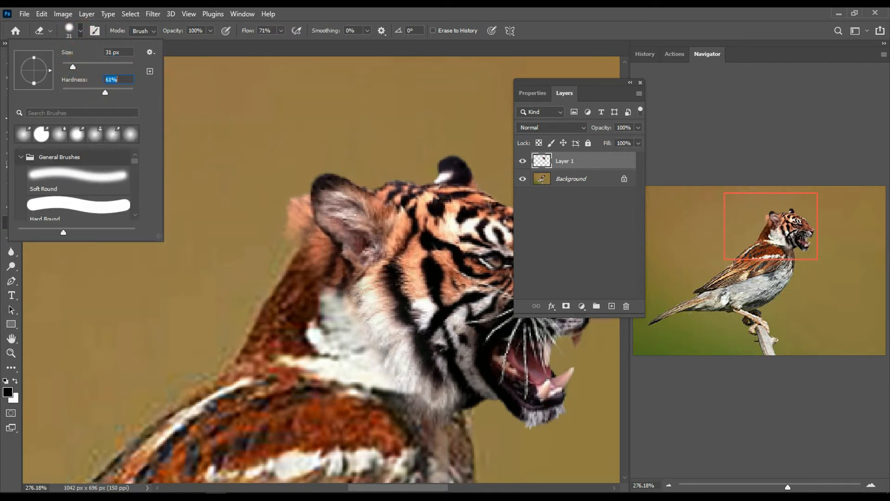
pyautogui.click(56, 65)
pyautogui.moveTo(64, 67); pyautogui.dragTo(69, 67)
pyautogui.click(282, 202)
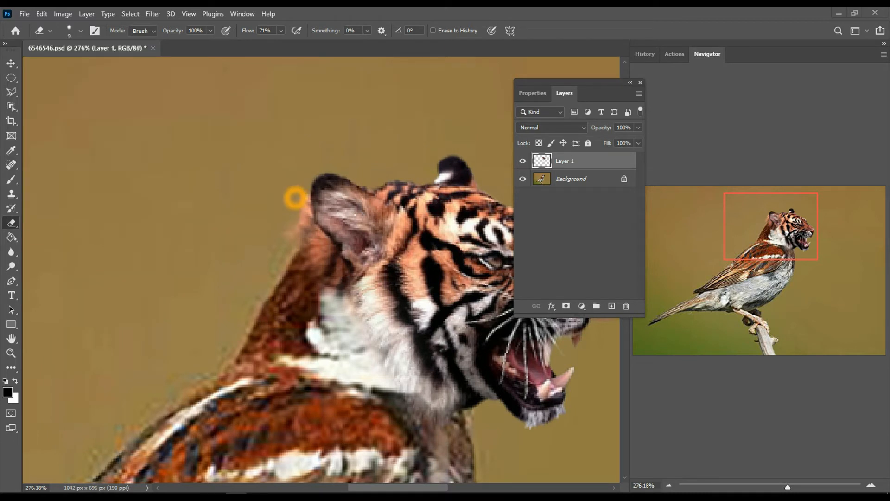
pyautogui.click(302, 200)
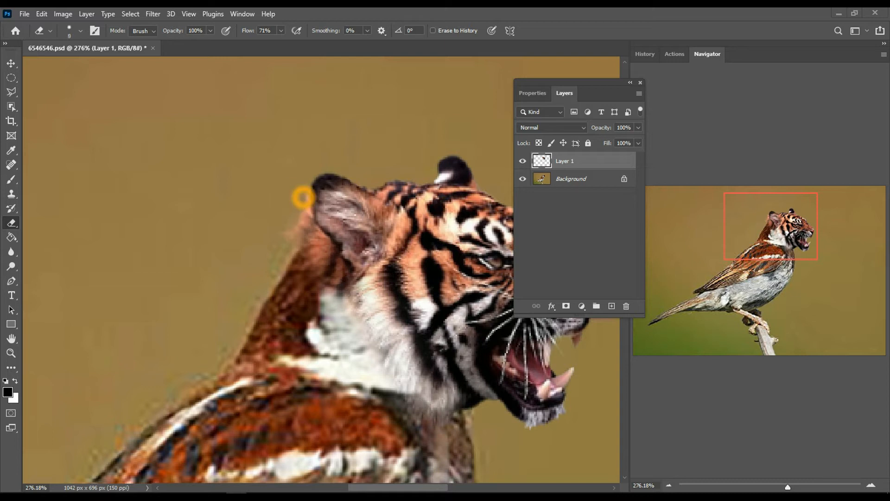
pyautogui.click(297, 194)
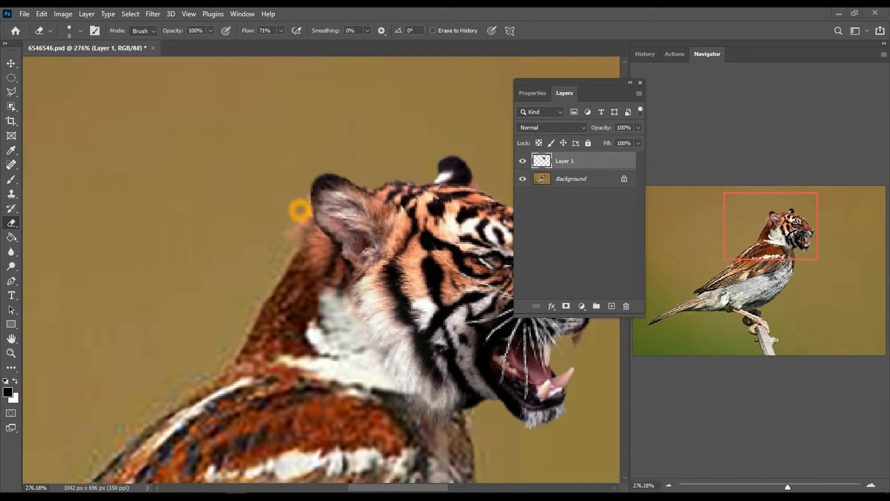
pyautogui.click(292, 238)
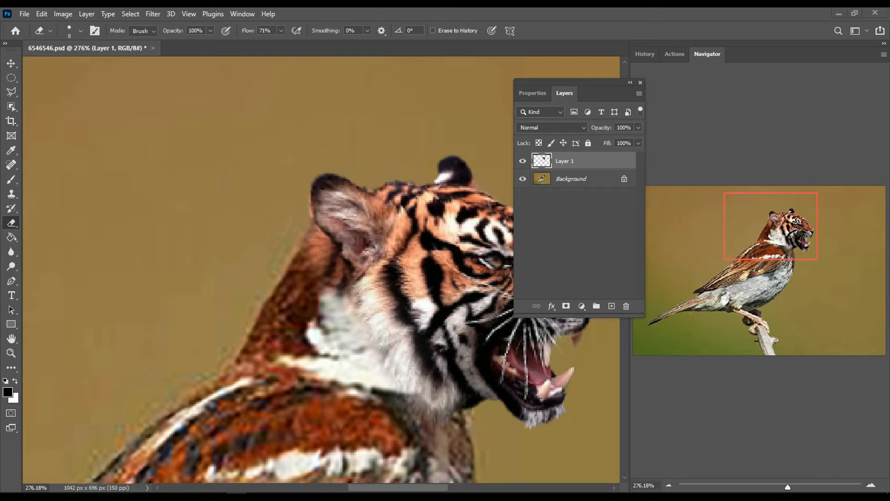
pyautogui.click(282, 253)
pyautogui.click(295, 241)
pyautogui.click(302, 232)
pyautogui.click(220, 230)
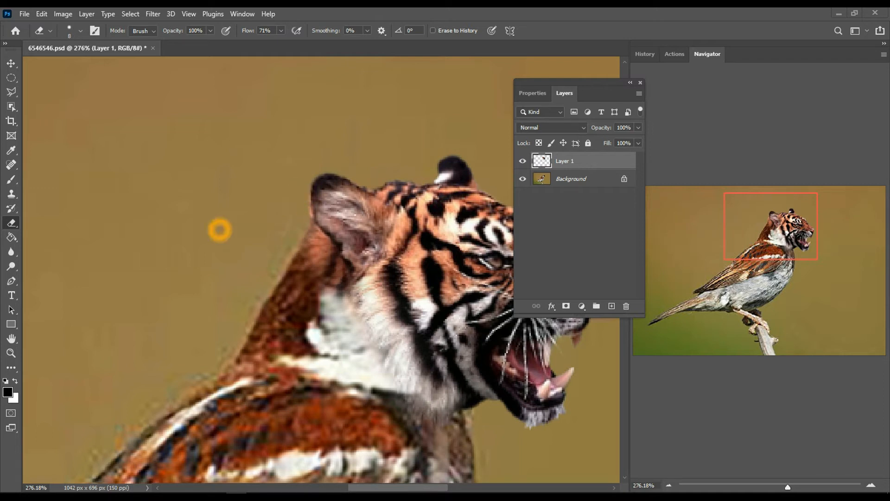
# Examine how the tiger head blends into the bird's neck, both close up and across the whole image.
pyautogui.scroll(-6, 222, 231)
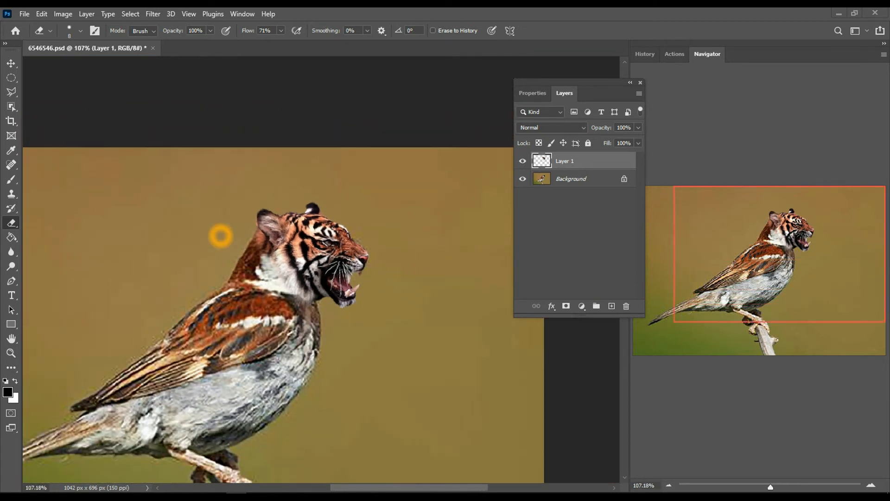
pyautogui.scroll(4, 235, 271)
pyautogui.click(262, 194)
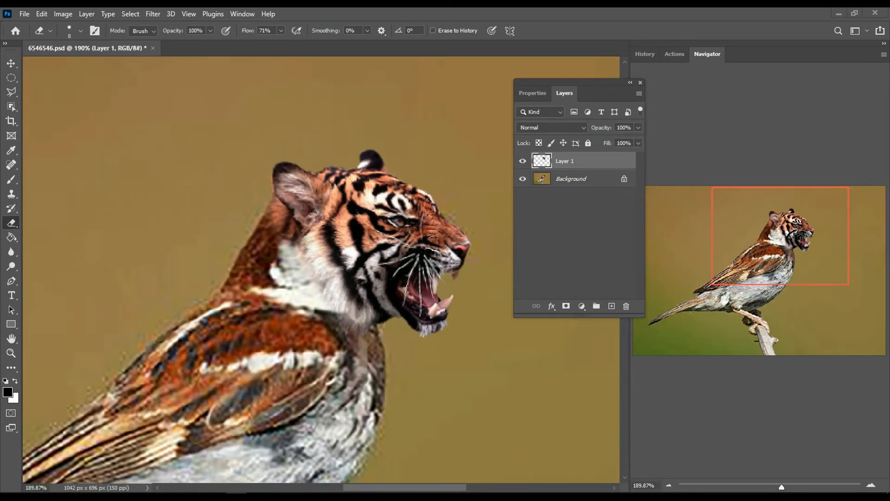
pyautogui.scroll(-5, 190, 287)
pyautogui.click(190, 287)
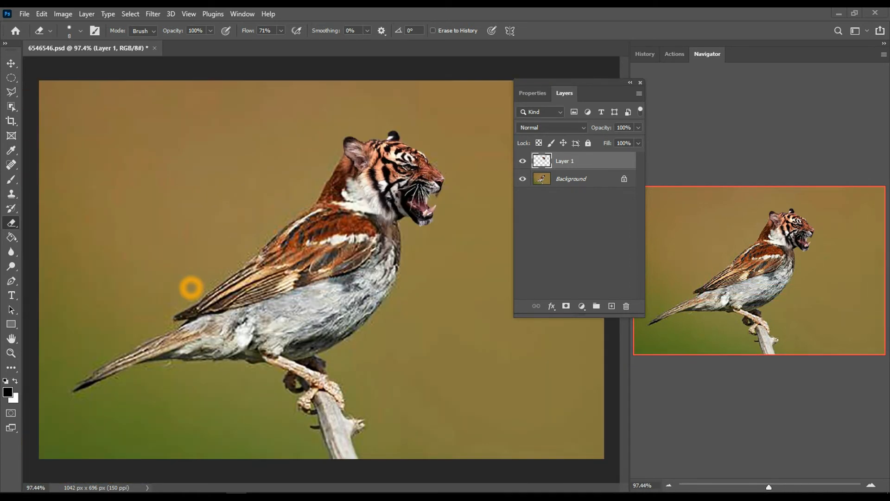
pyautogui.scroll(-5, 321, 269)
pyautogui.scroll(5, 424, 198)
pyautogui.click(423, 197)
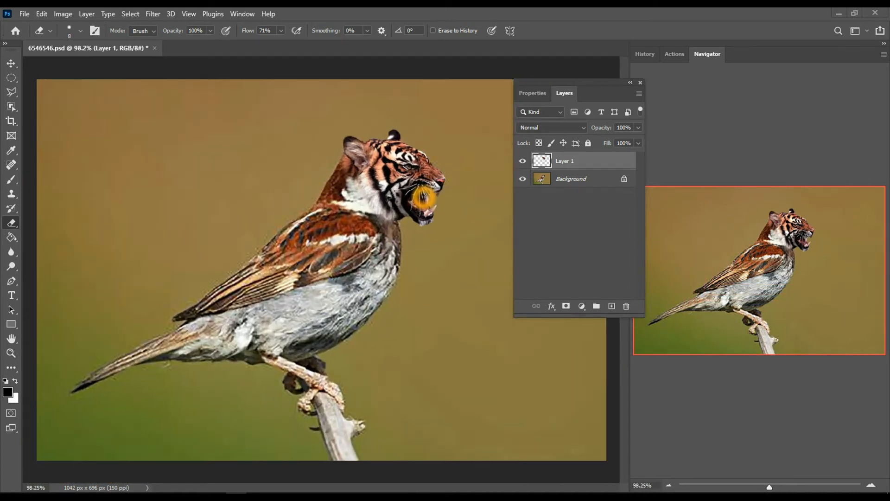
pyautogui.click(558, 183)
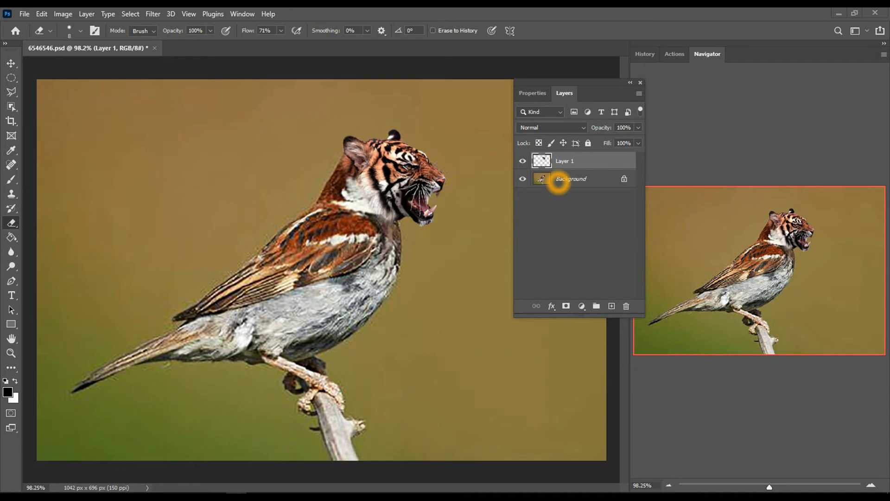
pyautogui.click(567, 178)
pyautogui.click(440, 194)
pyautogui.scroll(-4, 477, 220)
pyautogui.scroll(3, 476, 220)
pyautogui.scroll(-2, 433, 188)
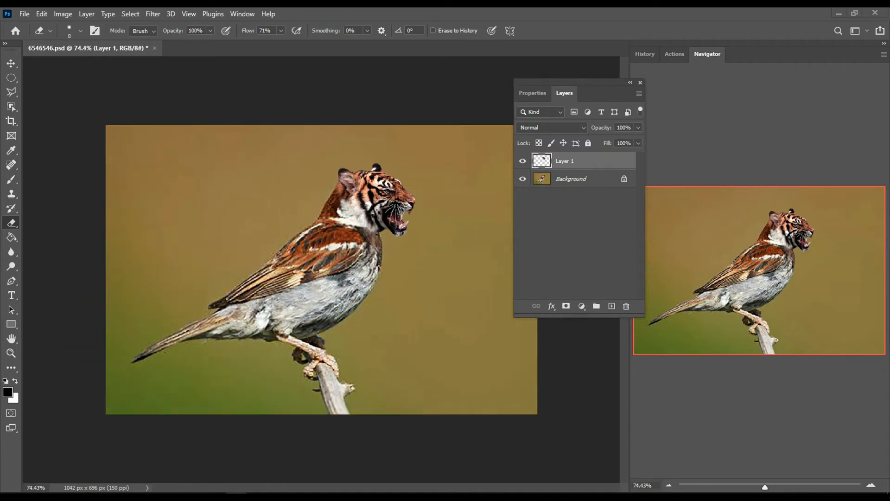
# Combine the tiger head layer and the Background into one smart object.
pyautogui.click(11, 63)
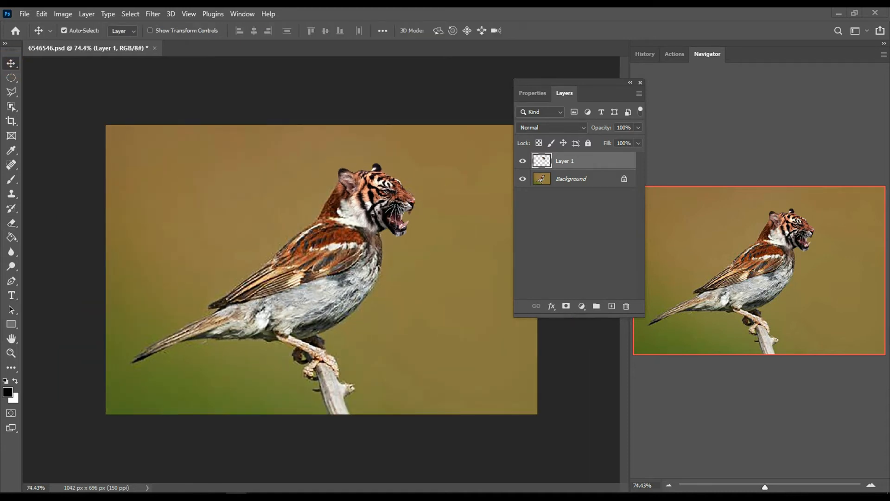
pyautogui.rightClick(602, 180)
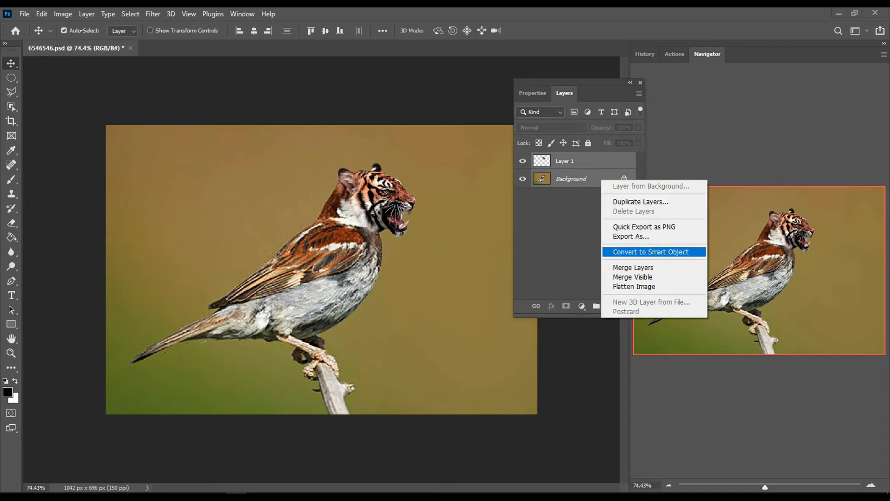
pyautogui.click(651, 251)
pyautogui.rightClick(578, 168)
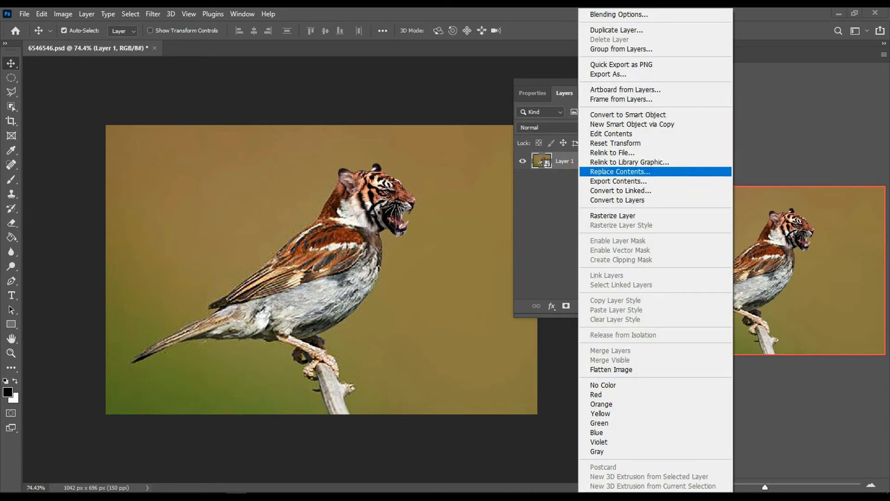
pyautogui.click(622, 215)
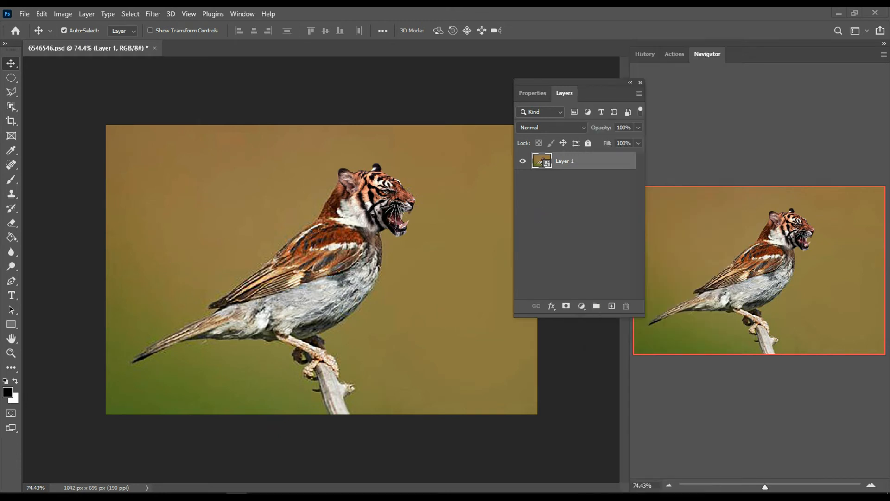
# Select the subject automatically and add the whole branch under the bird's feet with the Quick Selection tool.
pyautogui.click(130, 13)
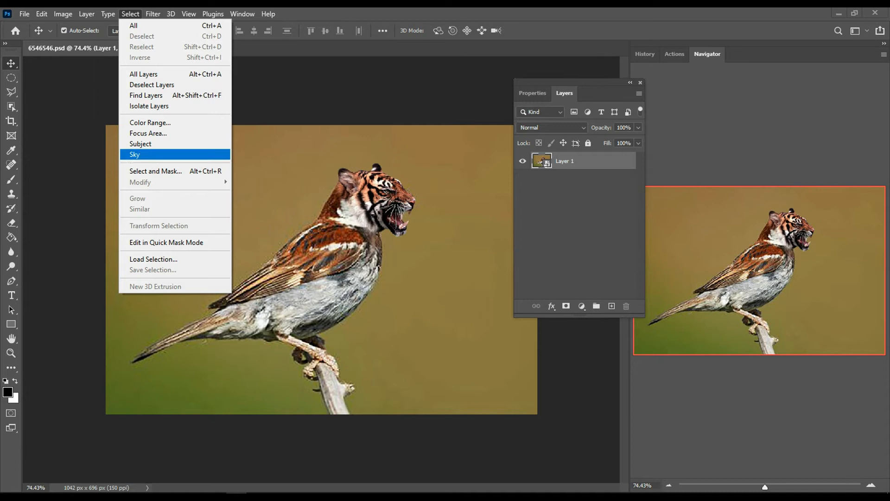
pyautogui.click(185, 142)
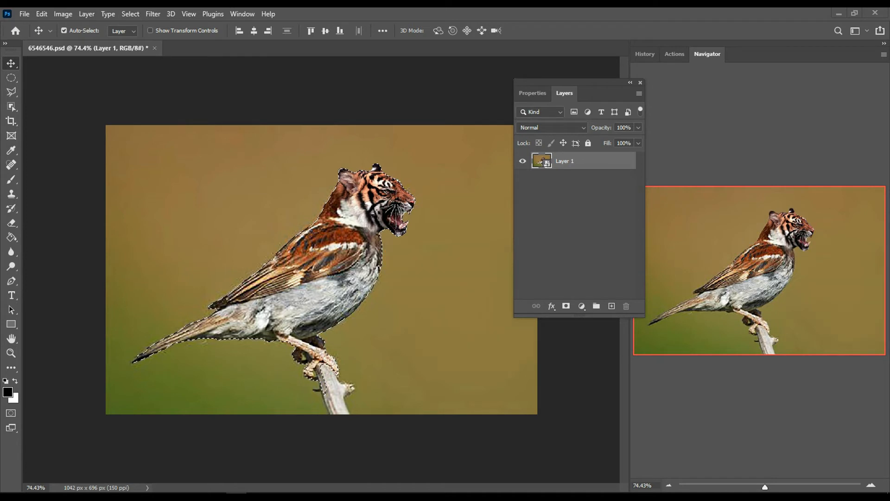
pyautogui.scroll(2, 354, 427)
pyautogui.scroll(3, 360, 459)
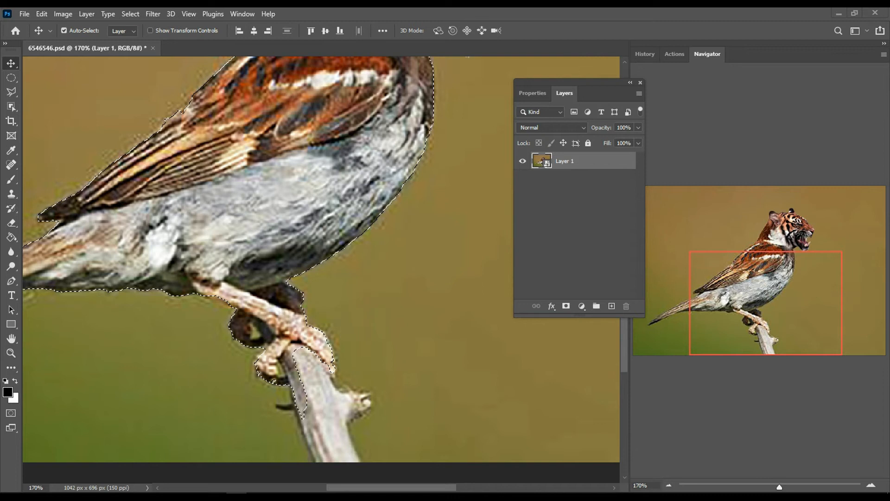
pyautogui.click(11, 107)
pyautogui.click(39, 119)
pyautogui.click(286, 356)
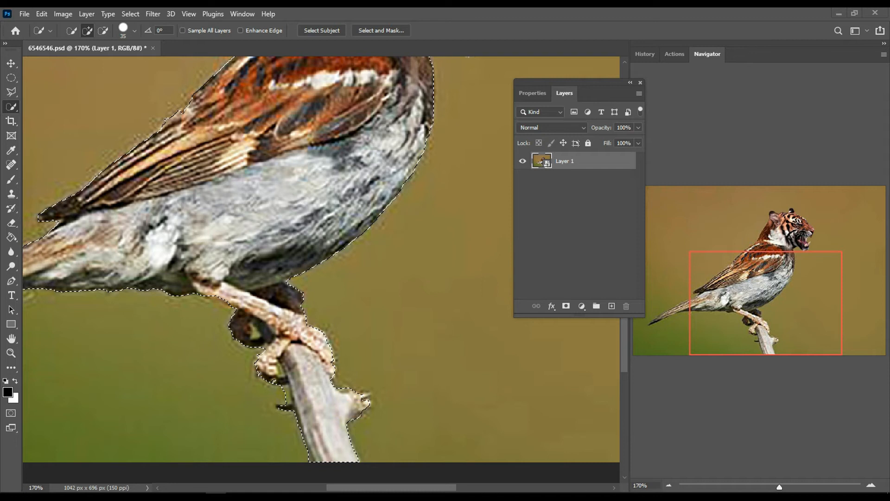
# Subtract the background beside the branch's small twig from the selection.
pyautogui.moveTo(275, 394); pyautogui.dragTo(267, 396)
pyautogui.keyDown('alt'); pyautogui.click(273, 397); pyautogui.keyUp('alt')
pyautogui.keyDown('alt'); pyautogui.click(267, 398); pyautogui.keyUp('alt')
pyautogui.hotkey('ctrl', '0')
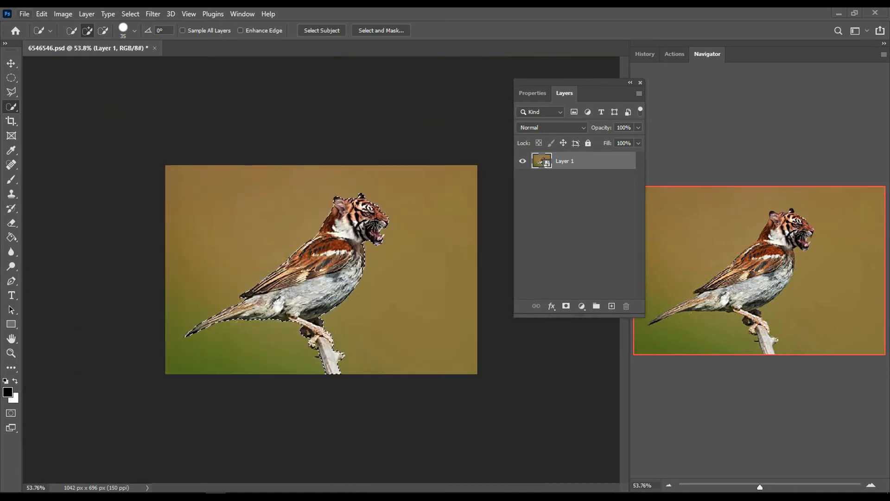
# Hide the background with a layer mask made from the selection, and convert the masked bird layer to a smart object.
pyautogui.click(24, 14)
pyautogui.click(38, 36)
pyautogui.click(566, 306)
pyautogui.scroll(1, 346, 246)
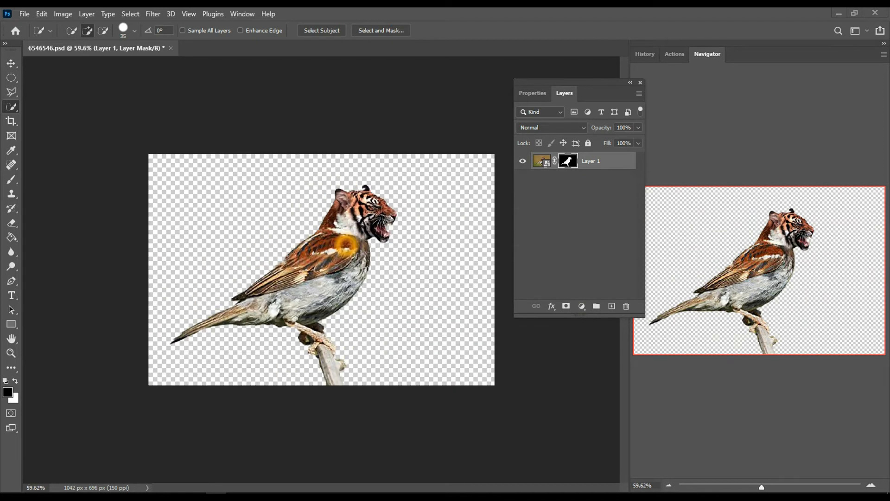
pyautogui.scroll(4, 322, 270)
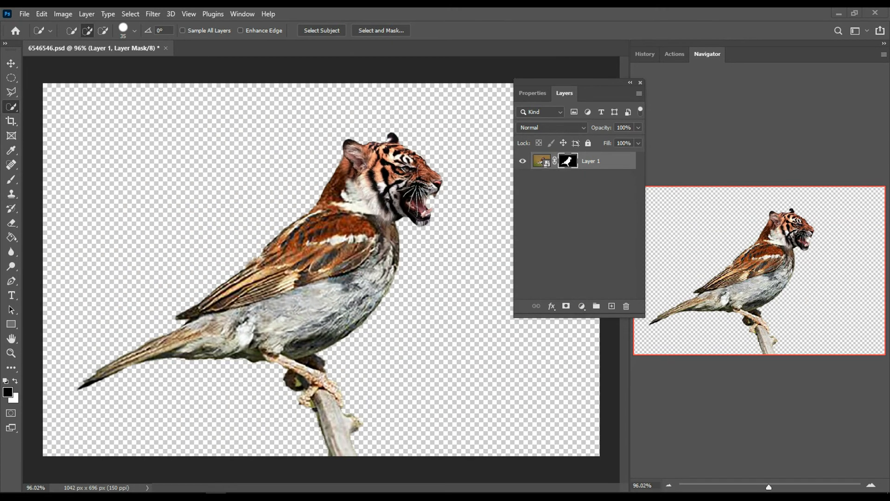
pyautogui.rightClick(590, 161)
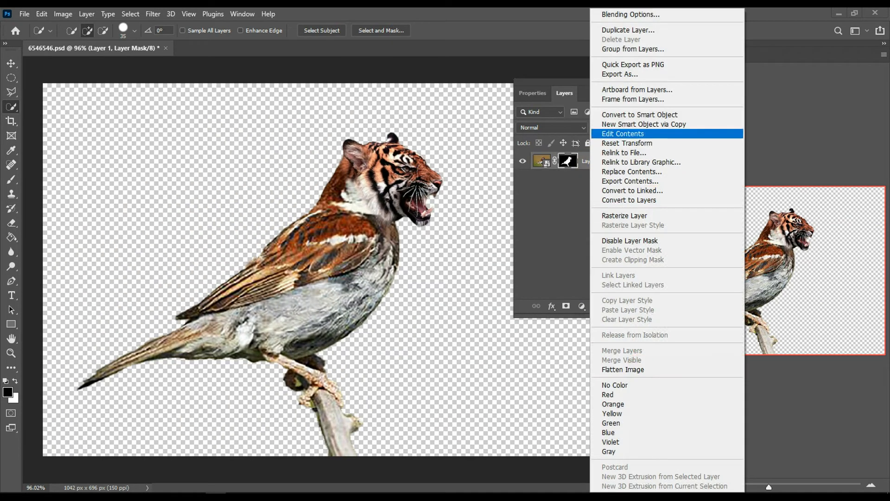
pyautogui.click(642, 115)
# Open the forest image "unnamed" from the innermost BIRD MANIPULATION folder on the Desktop.
pyautogui.click(24, 14)
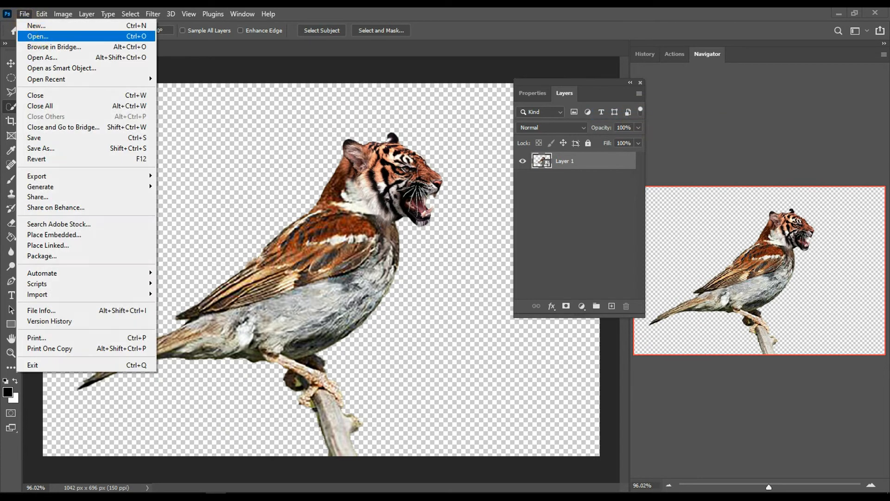
pyautogui.click(32, 40)
pyautogui.click(605, 123)
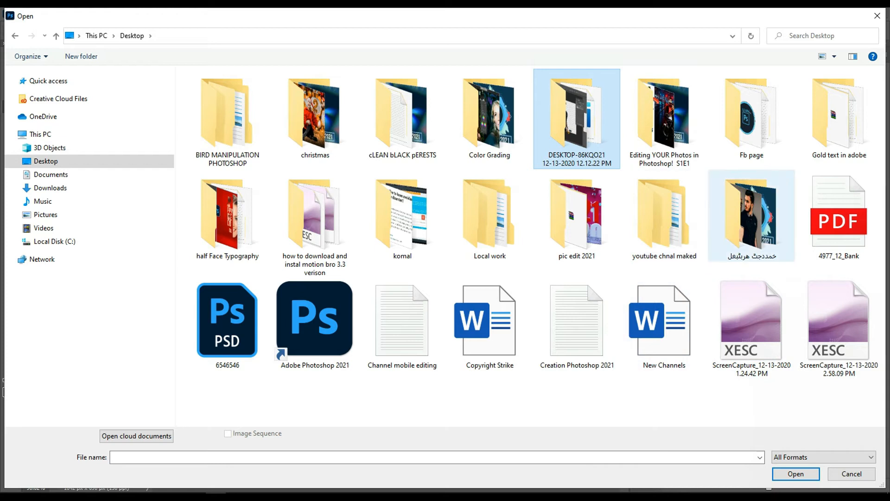
pyautogui.click(329, 132)
pyautogui.click(451, 129)
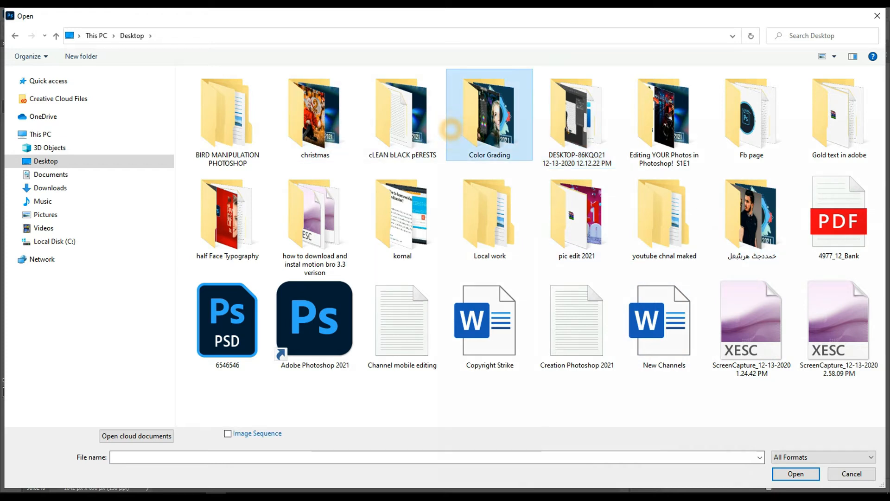
pyautogui.click(671, 155)
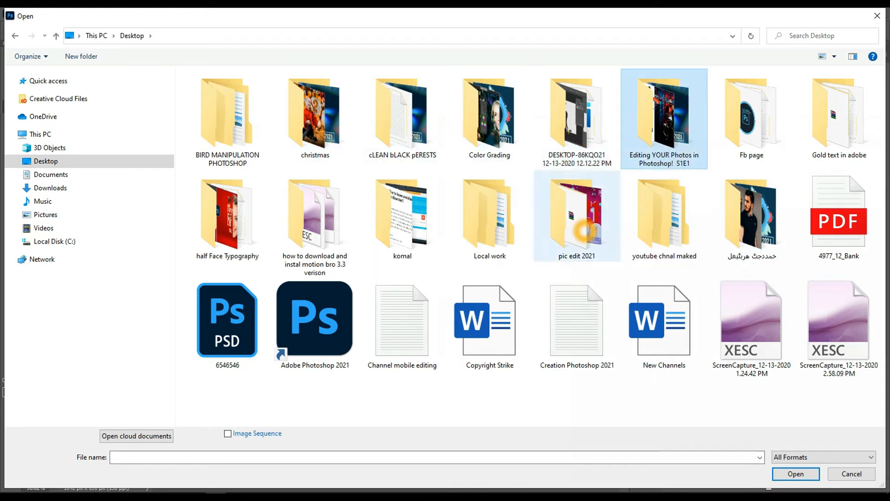
pyautogui.click(577, 216)
pyautogui.doubleClick(241, 121)
pyautogui.doubleClick(223, 90)
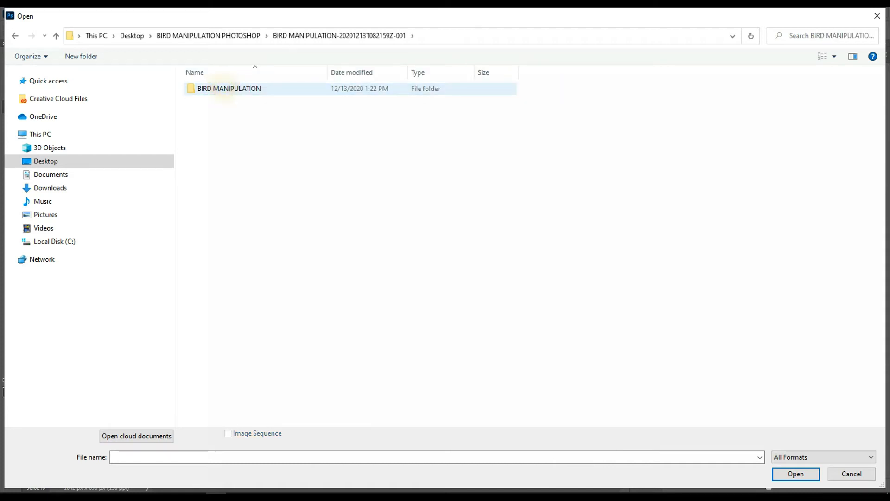
pyautogui.doubleClick(224, 88)
pyautogui.click(408, 101)
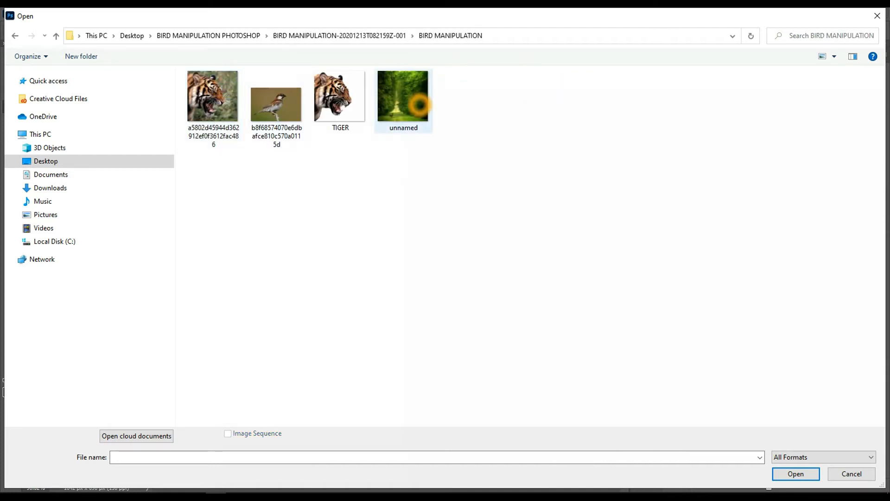
pyautogui.doubleClick(411, 106)
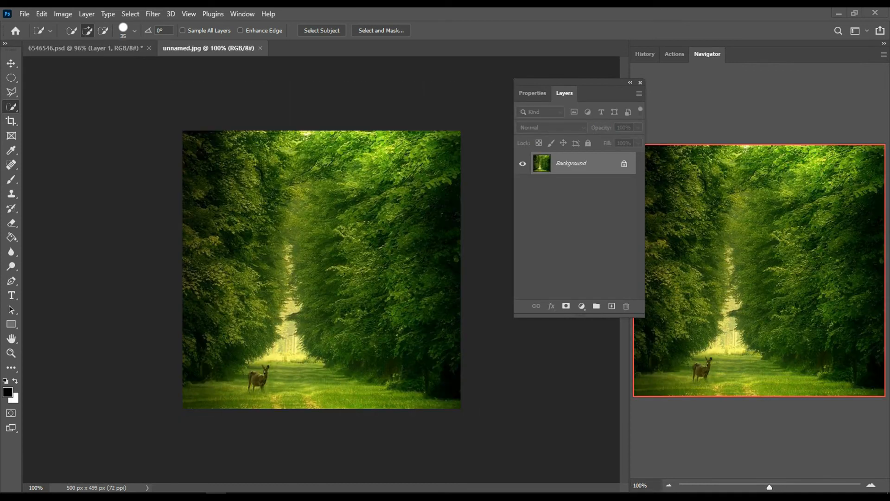
# Bring the forest image into the 6546546.psd document and place its layer beneath the bird layer.
pyautogui.click(11, 63)
pyautogui.moveTo(325, 269); pyautogui.dragTo(237, 227)
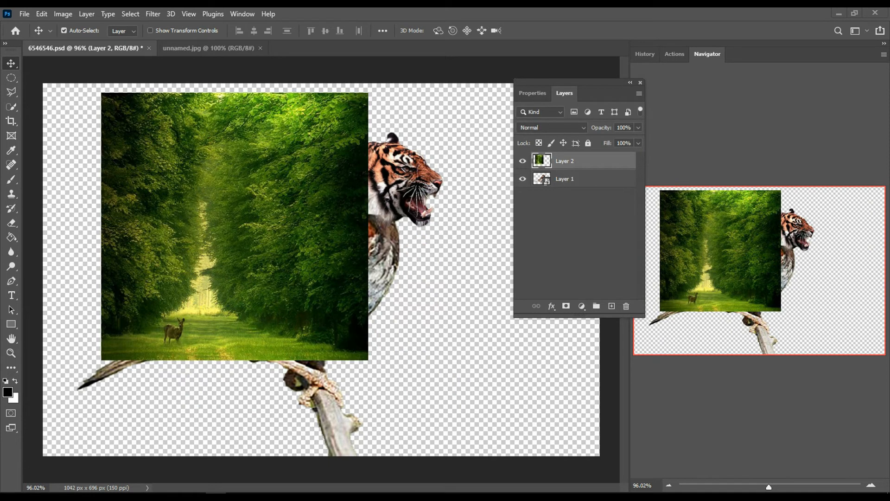
pyautogui.moveTo(578, 179); pyautogui.dragTo(578, 162)
# Scale the forest layer proportionally to about 253% and position it so it fills the canvas behind the bird.
pyautogui.scroll(-4, 370, 227)
pyautogui.hotkey('ctrl', 't')
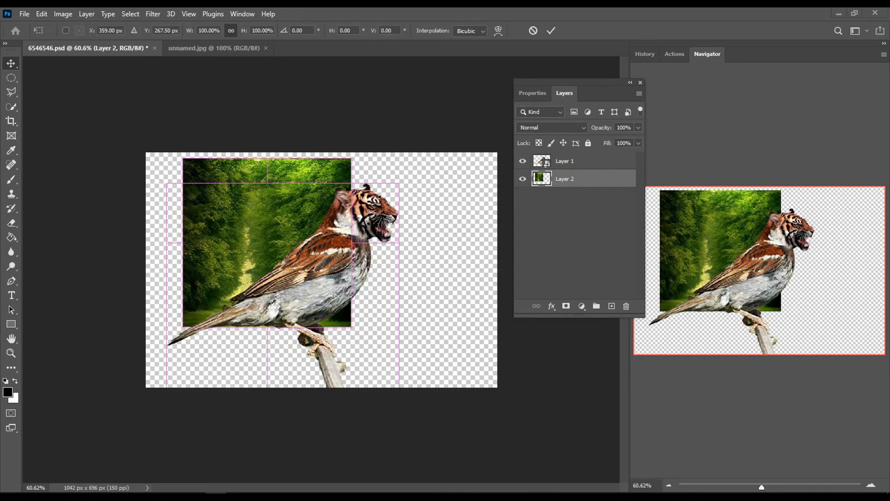
pyautogui.moveTo(351, 327); pyautogui.dragTo(454, 443)
pyautogui.moveTo(378, 296); pyautogui.dragTo(412, 334)
pyautogui.scroll(-4, 412, 334)
pyautogui.moveTo(443, 391); pyautogui.dragTo(467, 398)
pyautogui.moveTo(419, 338); pyautogui.dragTo(408, 319)
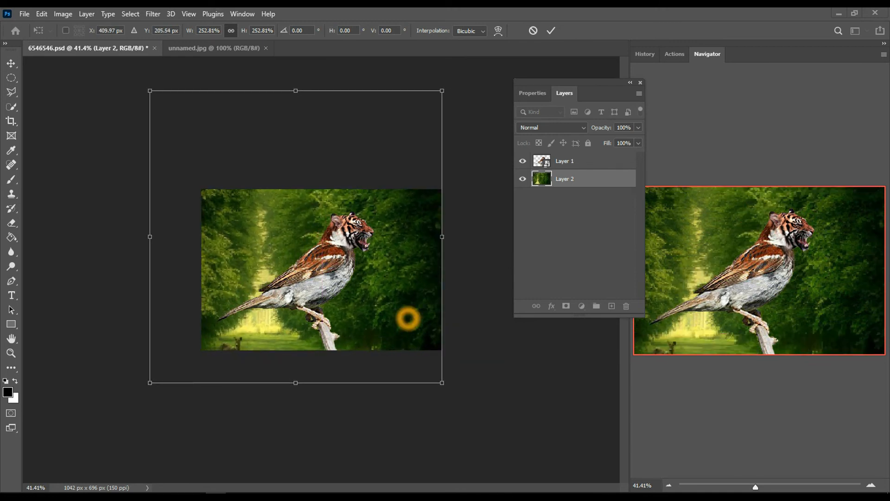
pyautogui.press('Return')
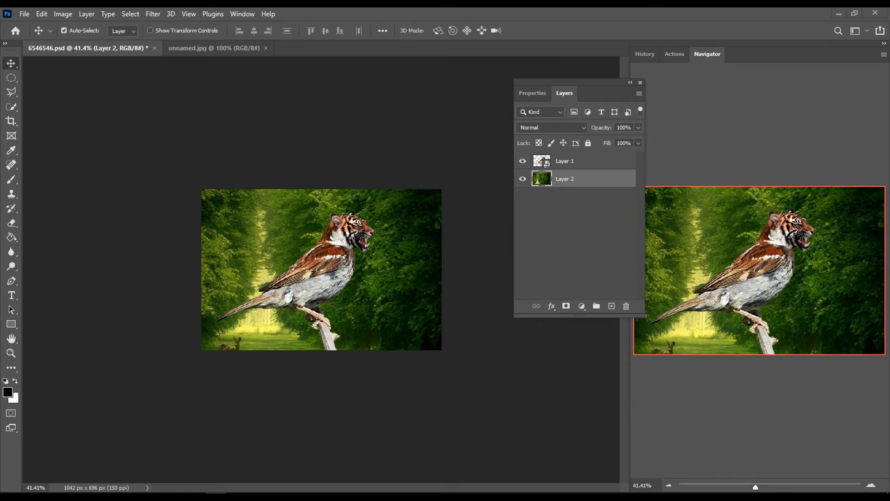
# Raise the bird layer's contrast moderately with a Brightness/Contrast adjustment.
pyautogui.scroll(3, 325, 259)
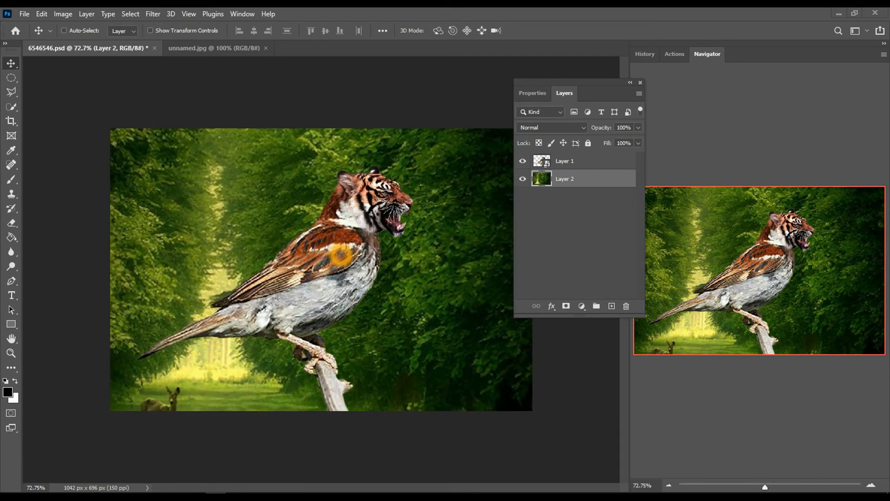
pyautogui.scroll(-3, 323, 271)
pyautogui.click(580, 163)
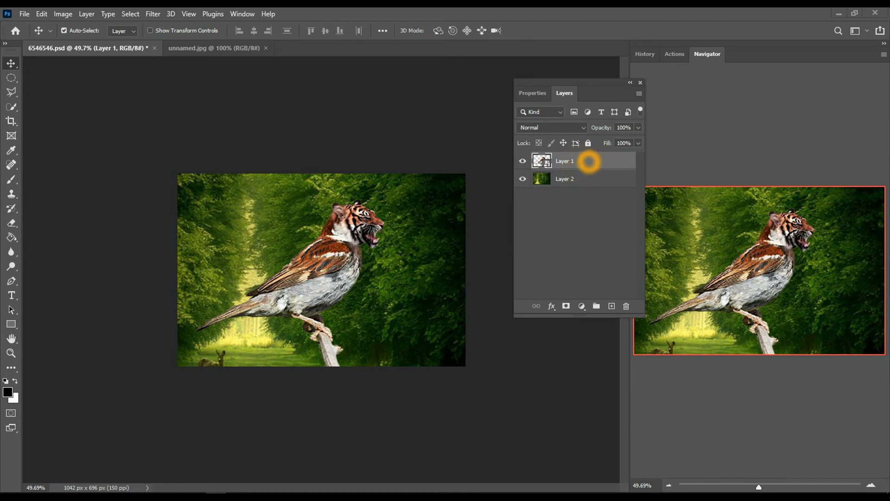
pyautogui.click(63, 14)
pyautogui.moveTo(81, 40)
pyautogui.click(209, 40)
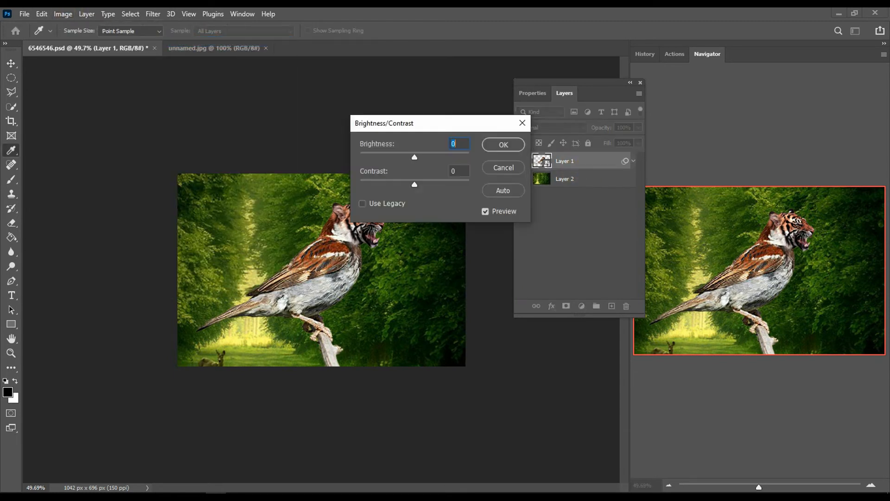
pyautogui.moveTo(414, 184); pyautogui.dragTo(433, 184)
pyautogui.click(503, 144)
# Combine the bird and forest layers into one smart object, and check it by toggling its visibility.
pyautogui.hotkey('ctrl', '-')
pyautogui.hotkey('ctrl', '+')
pyautogui.keyDown('ctrl'); pyautogui.click(602, 209); pyautogui.keyUp('ctrl')
pyautogui.rightClick(598, 207)
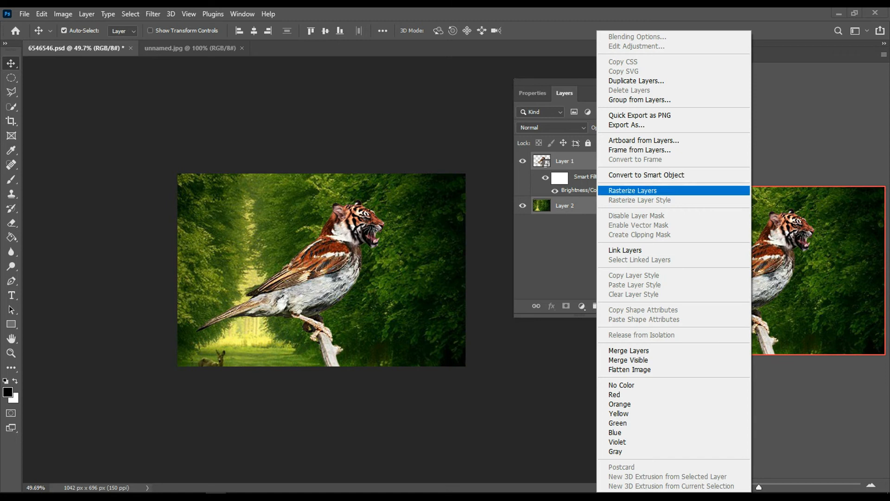
pyautogui.click(621, 174)
pyautogui.click(526, 160)
pyautogui.click(525, 161)
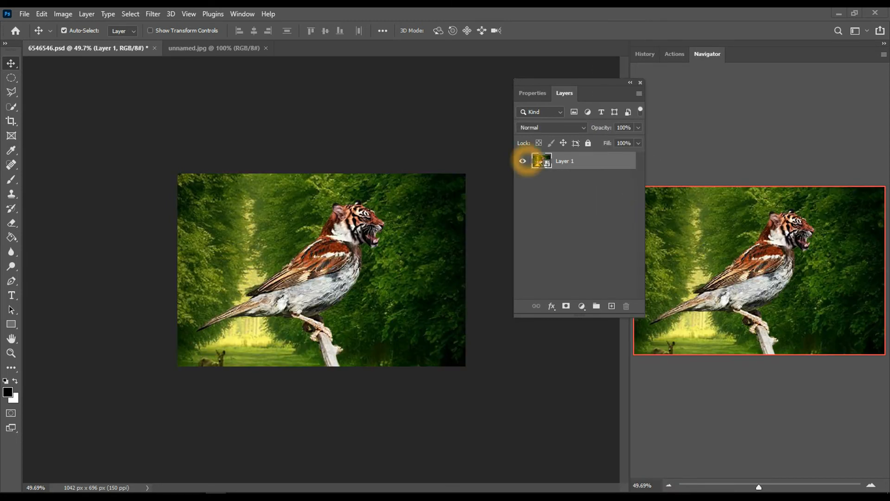
# Start the Camera Raw Filter on the combined layer and set Temperature to -4 and Tint to -20.
pyautogui.click(153, 14)
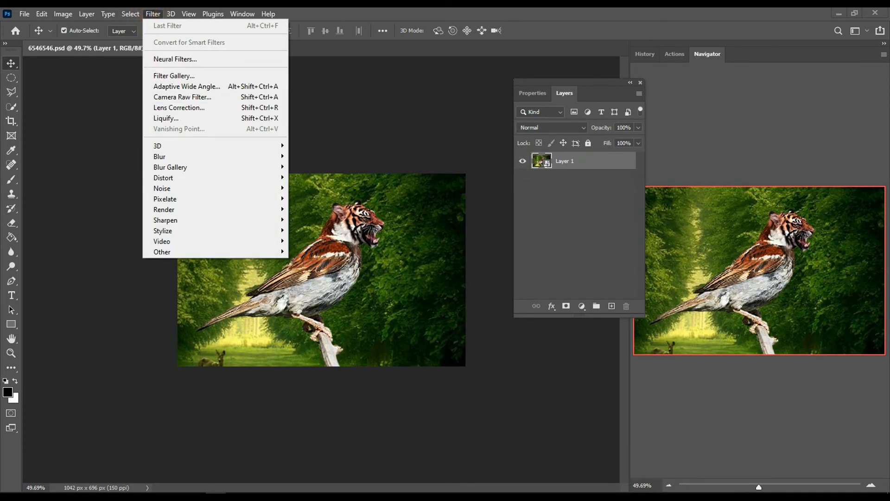
pyautogui.click(153, 13)
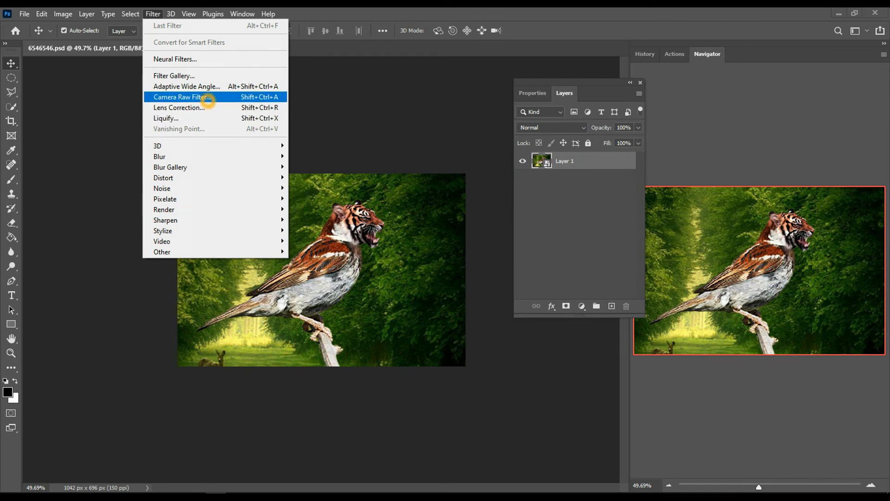
pyautogui.click(209, 240)
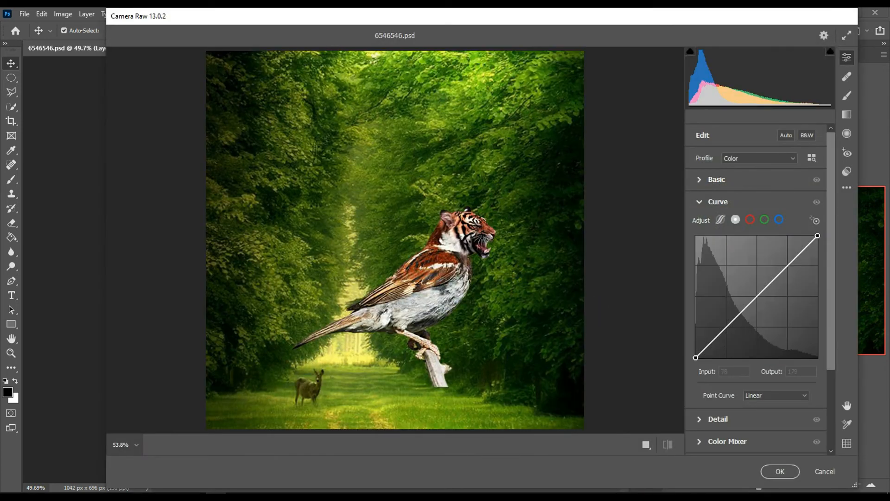
pyautogui.click(709, 179)
pyautogui.click(758, 196)
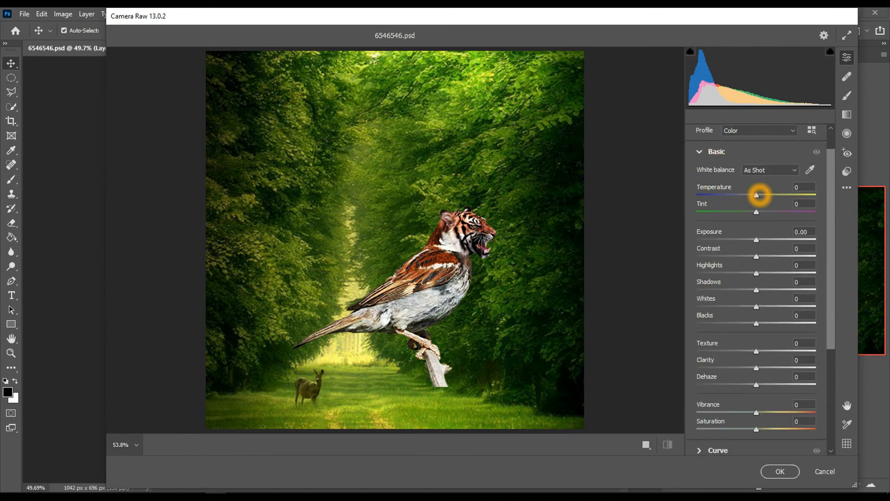
pyautogui.moveTo(756, 195); pyautogui.dragTo(744, 212)
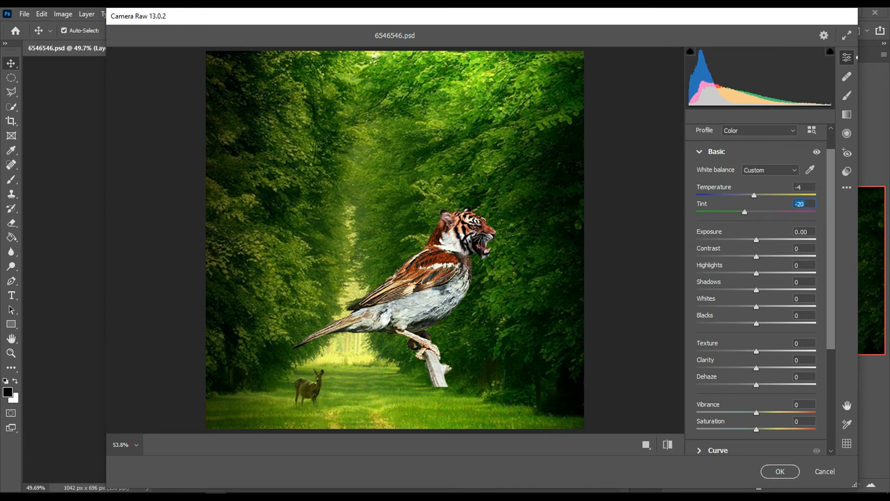
# Set Contrast to +14, Shadows to -2, Whites to +16 and Blacks to -16.
pyautogui.moveTo(756, 256); pyautogui.dragTo(766, 258)
pyautogui.click(765, 257)
pyautogui.moveTo(756, 290)
pyautogui.mouseDown()
pyautogui.moveTo(741, 290)
pyautogui.moveTo(758, 308)
pyautogui.moveTo(755, 291)
pyautogui.mouseUp()
pyautogui.click(767, 308)
pyautogui.moveTo(758, 323)
pyautogui.mouseDown()
pyautogui.moveTo(733, 323)
pyautogui.moveTo(747, 323)
pyautogui.mouseUp()
# Set Clarity to +43, Dehaze to +8 and Texture to +17.
pyautogui.moveTo(756, 367)
pyautogui.mouseDown()
pyautogui.moveTo(793, 368)
pyautogui.moveTo(753, 385)
pyautogui.moveTo(760, 385)
pyautogui.mouseUp()
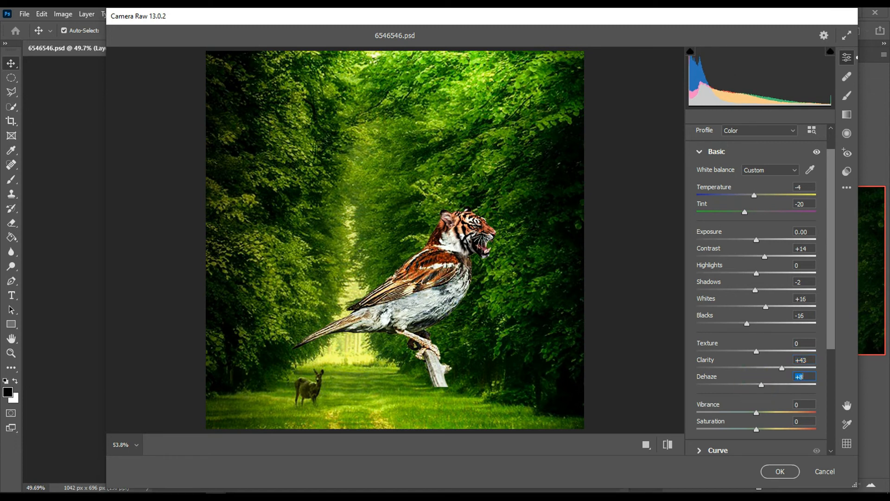
pyautogui.moveTo(757, 352); pyautogui.dragTo(766, 351)
pyautogui.scroll(-2, 760, 342)
pyautogui.scroll(-1, 708, 419)
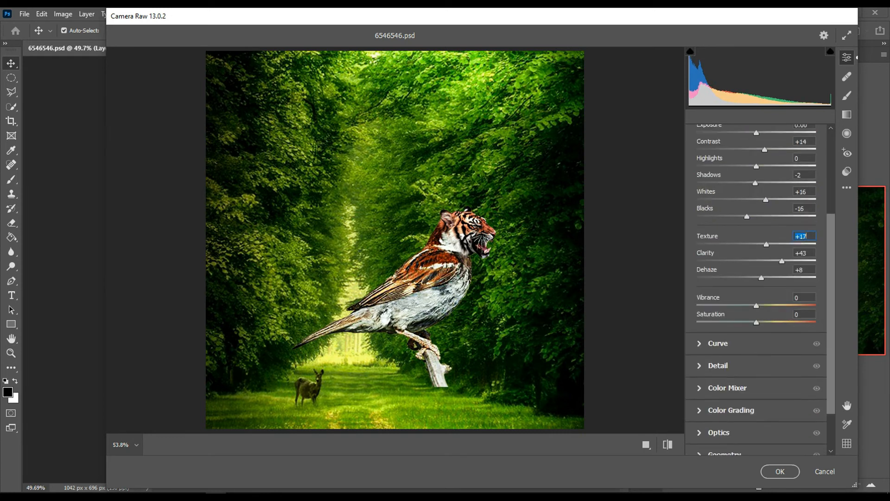
# Set Saturation to +11 and the Color Mixer hues to Oranges +20, Yellows +50 and Greens -20.
pyautogui.moveTo(756, 322); pyautogui.dragTo(764, 324)
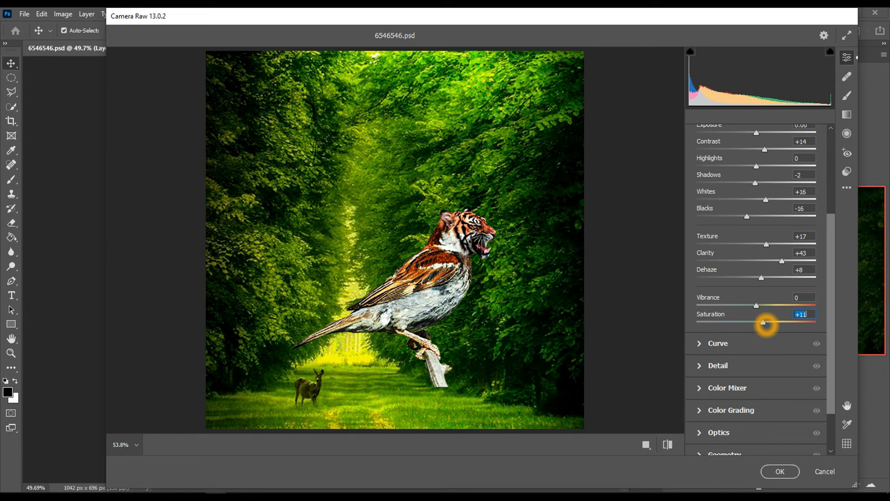
pyautogui.scroll(-1, 719, 352)
pyautogui.click(709, 336)
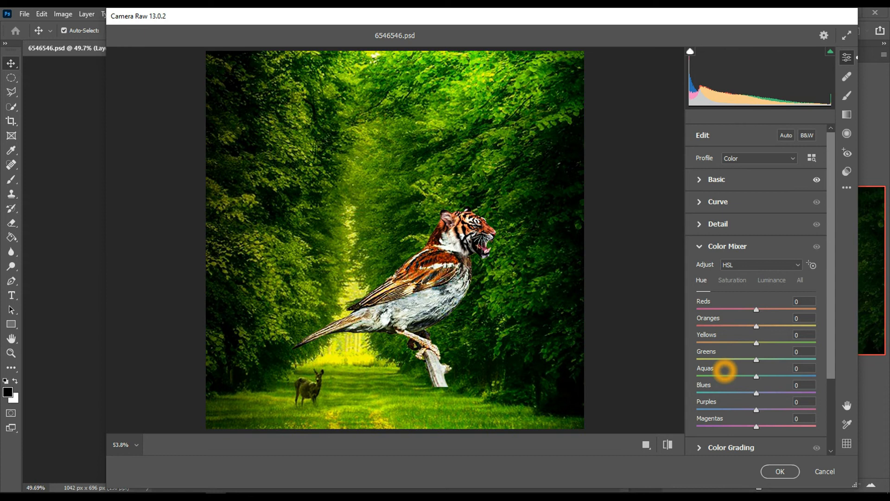
pyautogui.click(769, 331)
pyautogui.write('+20')
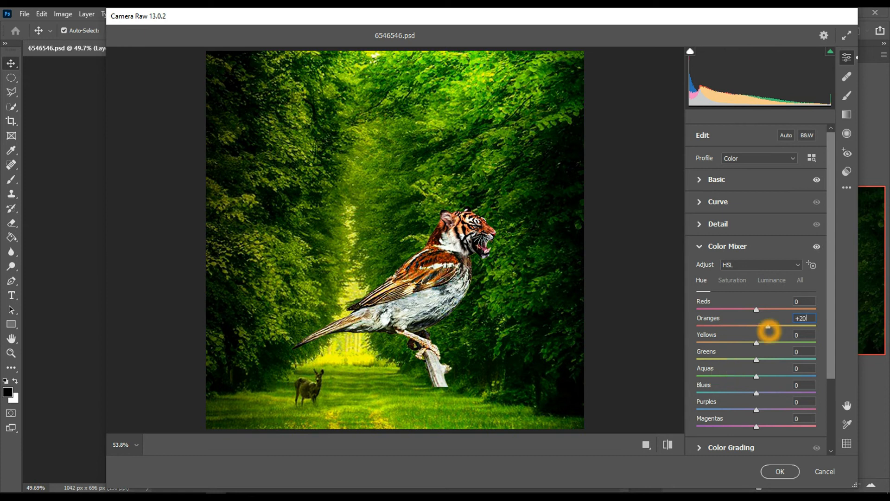
pyautogui.press('Tab')
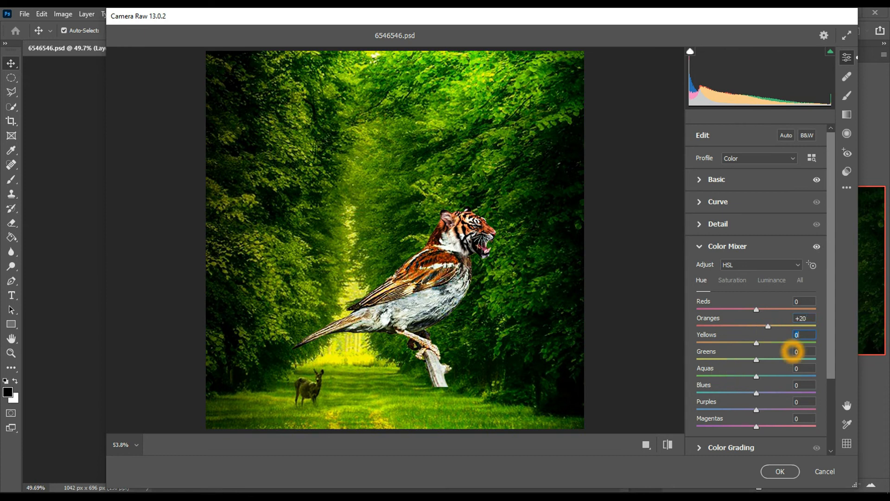
pyautogui.write('+50')
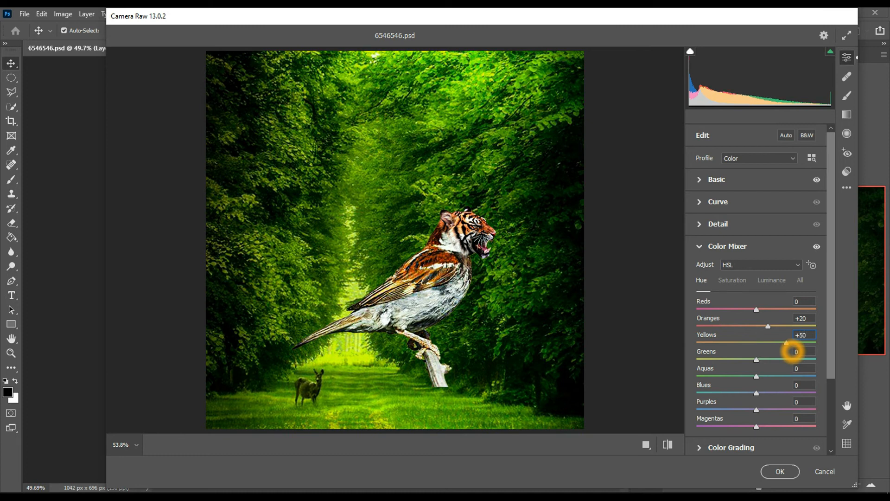
pyautogui.press('Tab')
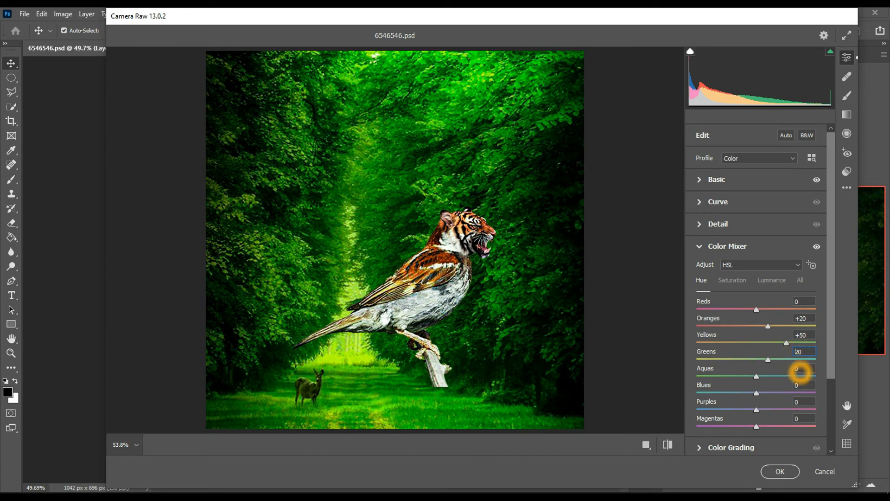
pyautogui.write('-')
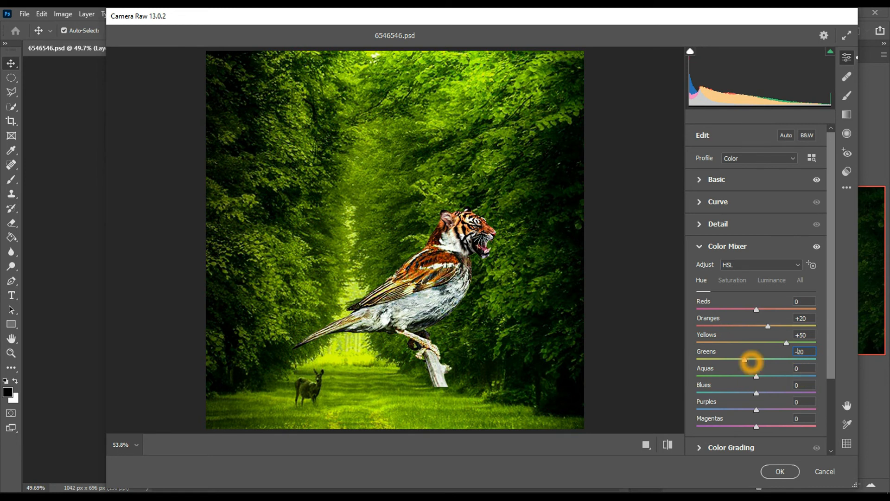
# Set the Color Mixer hues to Aquas +54, Blues -3, Purples -53 and Magentas +6.
pyautogui.moveTo(756, 376); pyautogui.dragTo(760, 427)
pyautogui.click(756, 409)
pyautogui.scroll(-2, 759, 427)
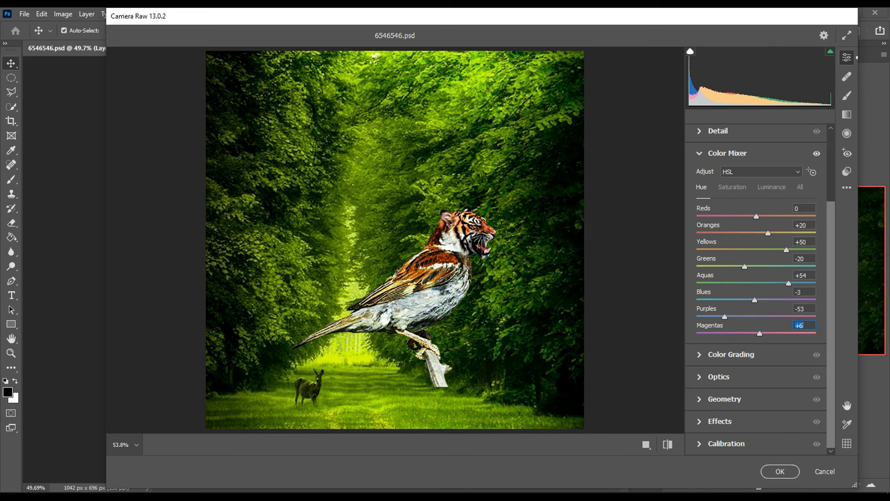
# In Calibration, raise the Blue Primary saturation slightly and set the Green Primary hue to +8.
pyautogui.click(704, 421)
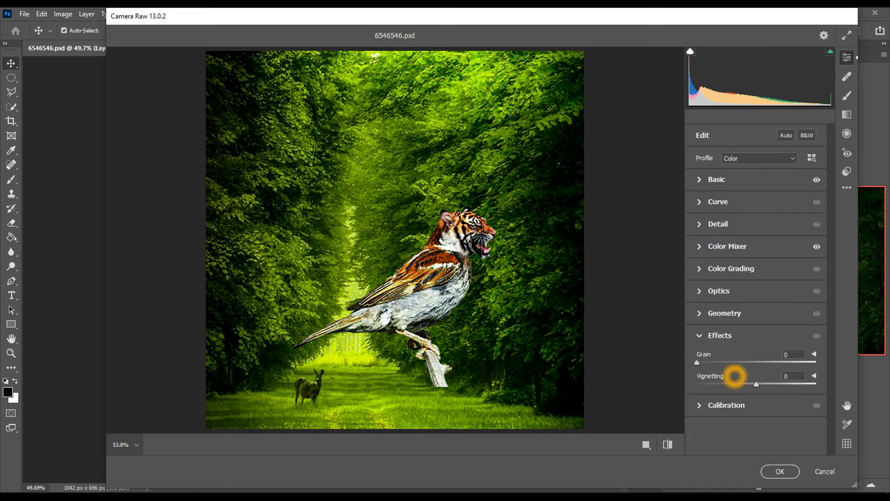
pyautogui.click(703, 409)
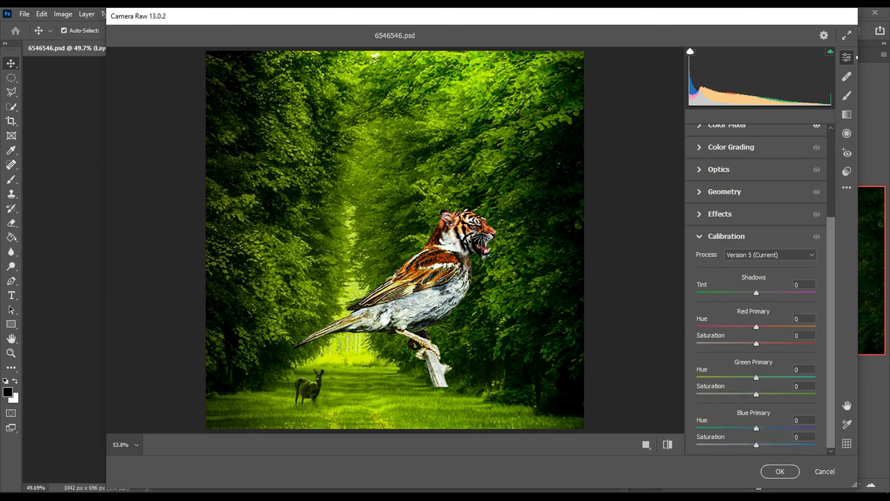
pyautogui.moveTo(756, 445)
pyautogui.mouseDown()
pyautogui.moveTo(720, 446)
pyautogui.moveTo(768, 445)
pyautogui.mouseUp()
pyautogui.moveTo(757, 396); pyautogui.dragTo(761, 377)
pyautogui.scroll(2, 701, 135)
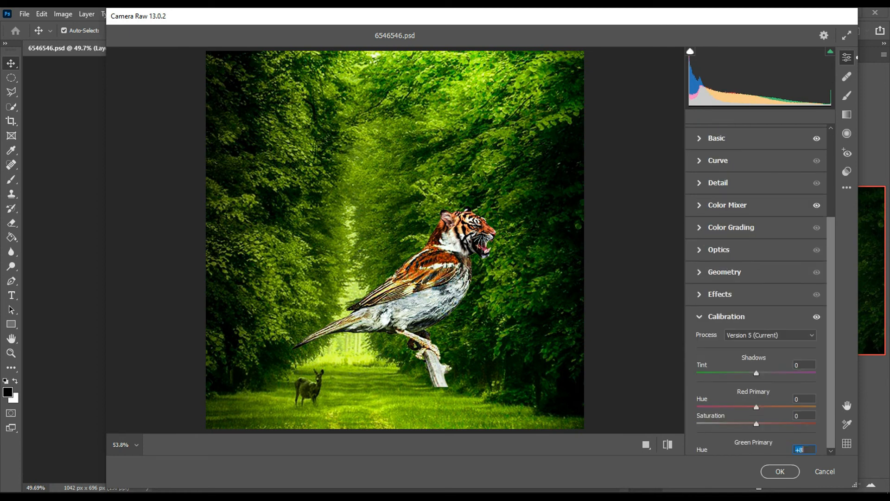
# Set Color Noise Reduction to 39 and Noise Reduction to 36, and apply the Camera Raw Filter.
pyautogui.click(708, 247)
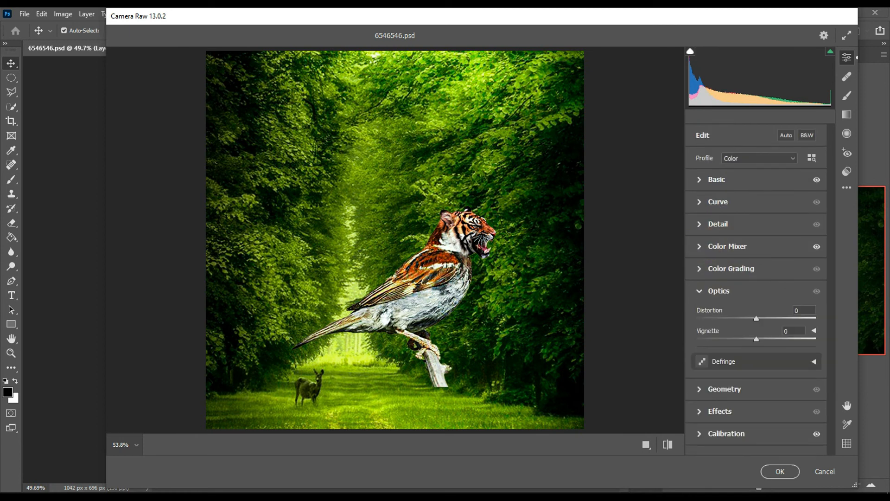
pyautogui.click(703, 291)
pyautogui.click(702, 267)
pyautogui.click(701, 223)
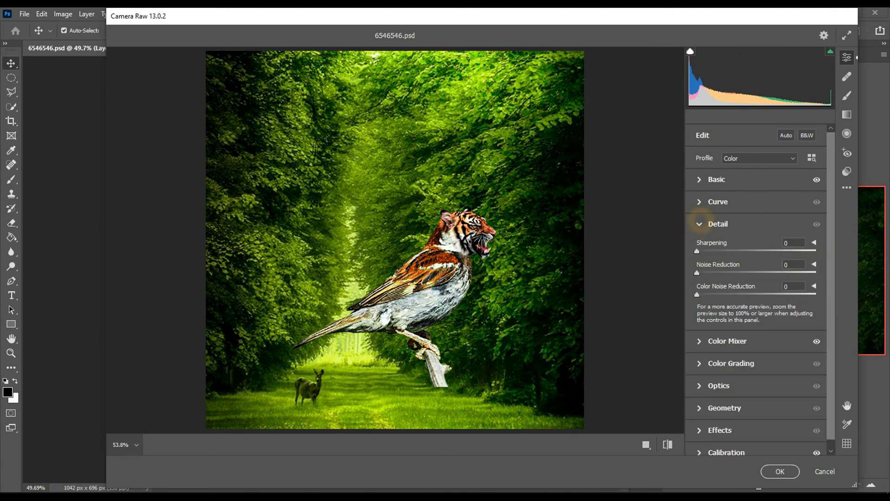
pyautogui.moveTo(697, 294); pyautogui.dragTo(747, 295)
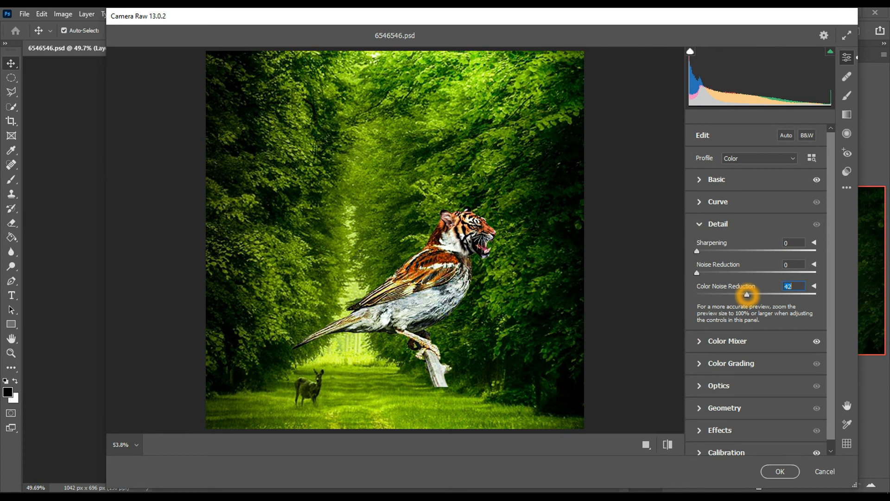
pyautogui.moveTo(700, 273); pyautogui.dragTo(740, 275)
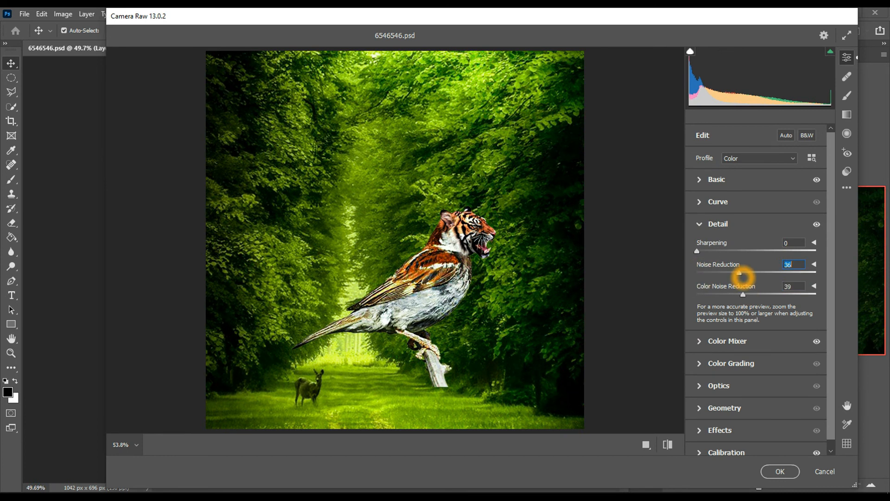
pyautogui.click(780, 471)
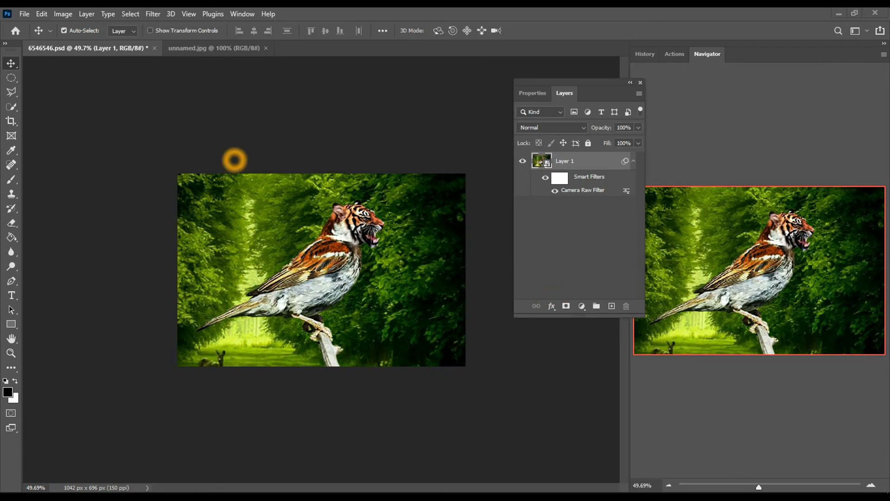
# Apply a Brightness/Contrast adjustment with Contrast 12 to the combined layer.
pyautogui.hotkey('ctrl', '0')
pyautogui.click(63, 14)
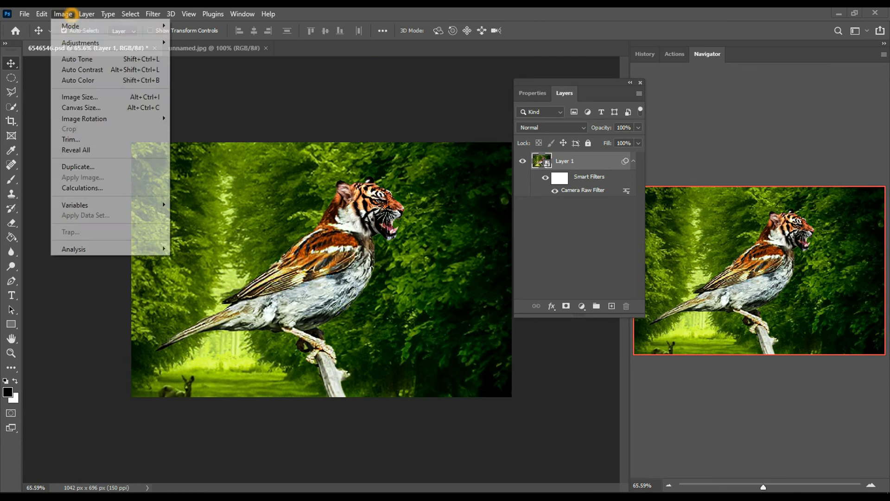
pyautogui.moveTo(105, 42)
pyautogui.click(193, 43)
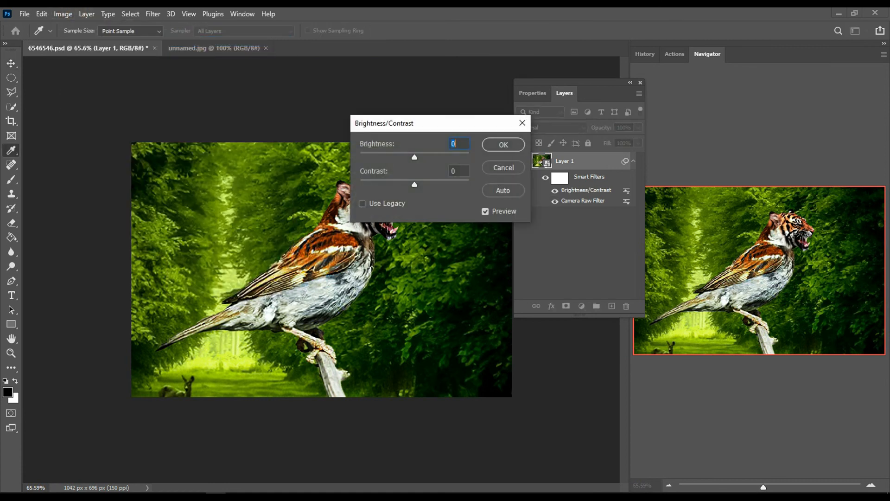
pyautogui.moveTo(417, 123); pyautogui.dragTo(613, 118)
pyautogui.moveTo(611, 179); pyautogui.dragTo(619, 179)
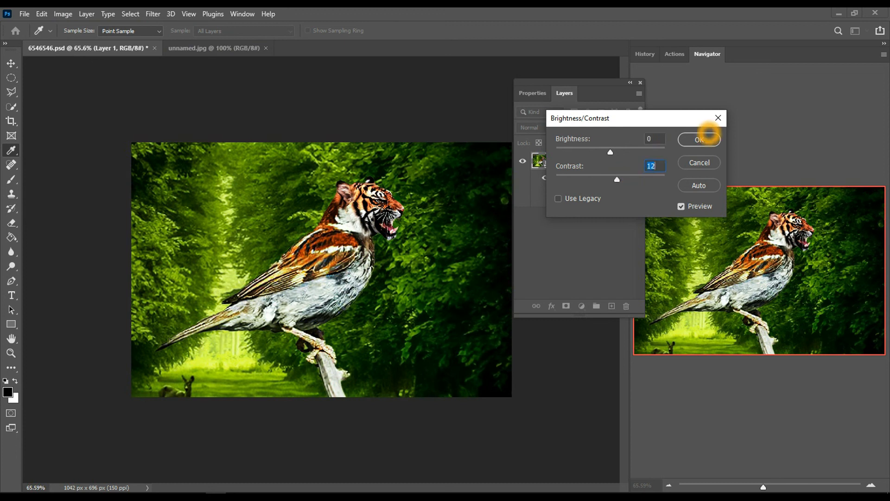
pyautogui.click(709, 135)
# Choose the Blur tool, flatten the image and unlock its background as a regular layer.
pyautogui.scroll(-1, 373, 151)
pyautogui.scroll(7, 373, 151)
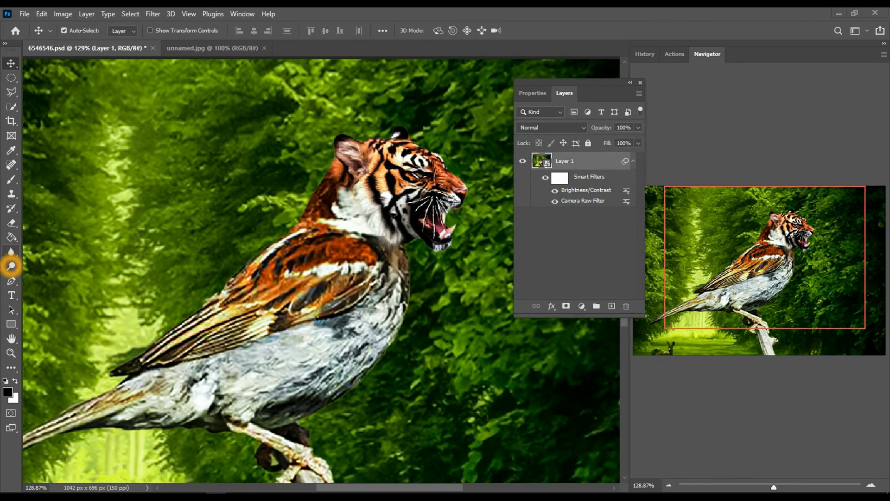
pyautogui.scroll(-4, 278, 225)
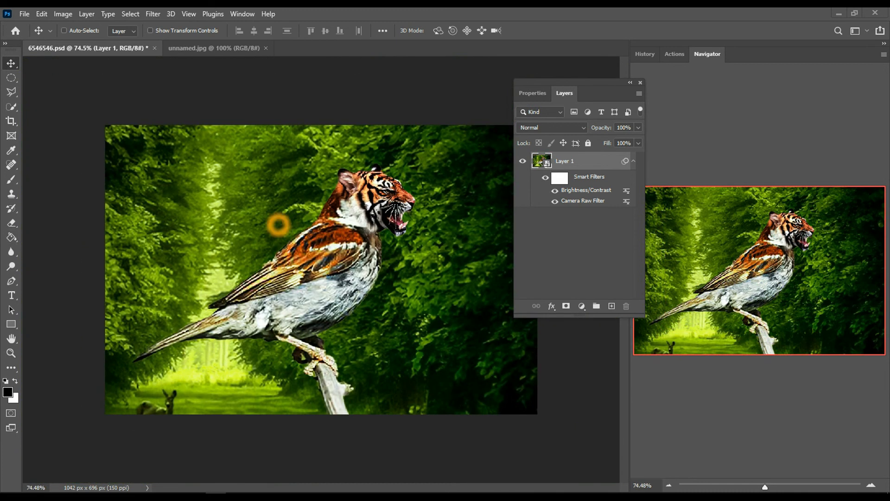
pyautogui.scroll(2, 279, 225)
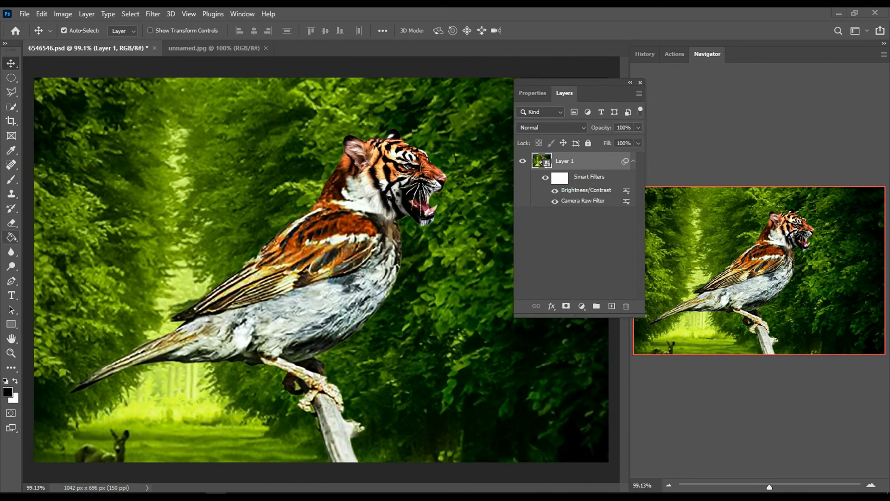
pyautogui.click(11, 252)
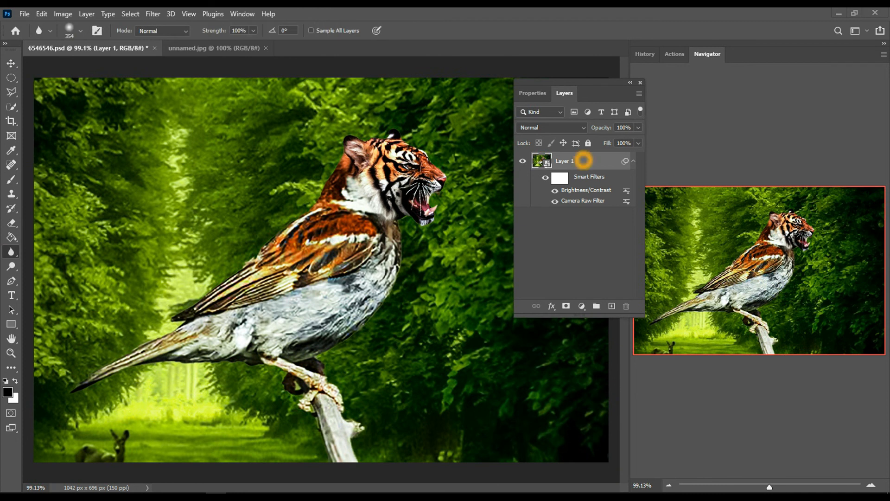
pyautogui.rightClick(583, 160)
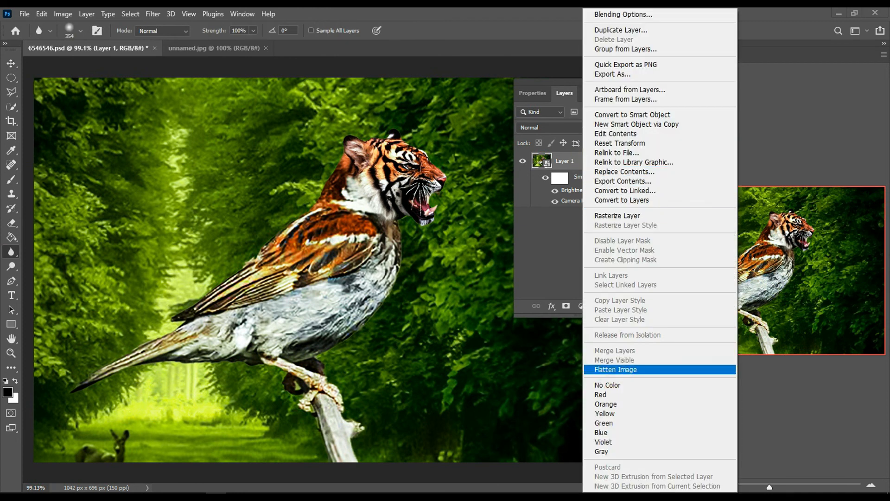
pyautogui.click(616, 370)
pyautogui.click(624, 161)
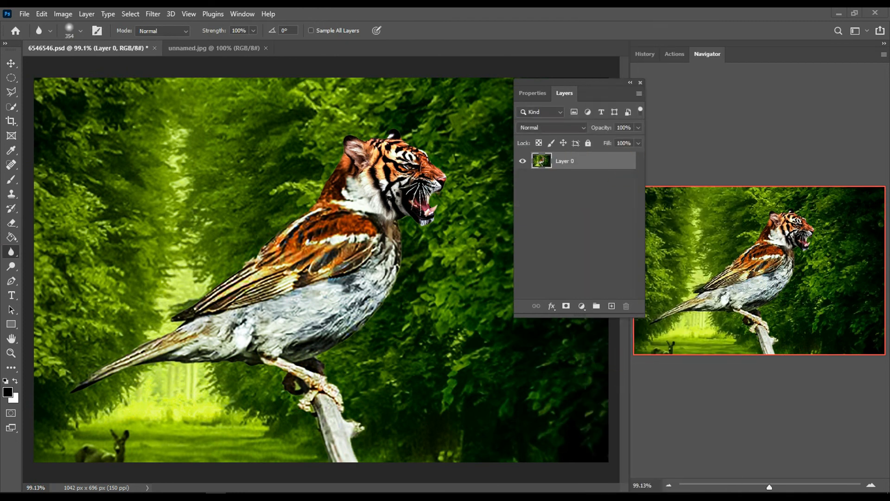
# Soften the outline of the bird and branch using the Blur tool at 67 px and 61% strength.
pyautogui.click(81, 31)
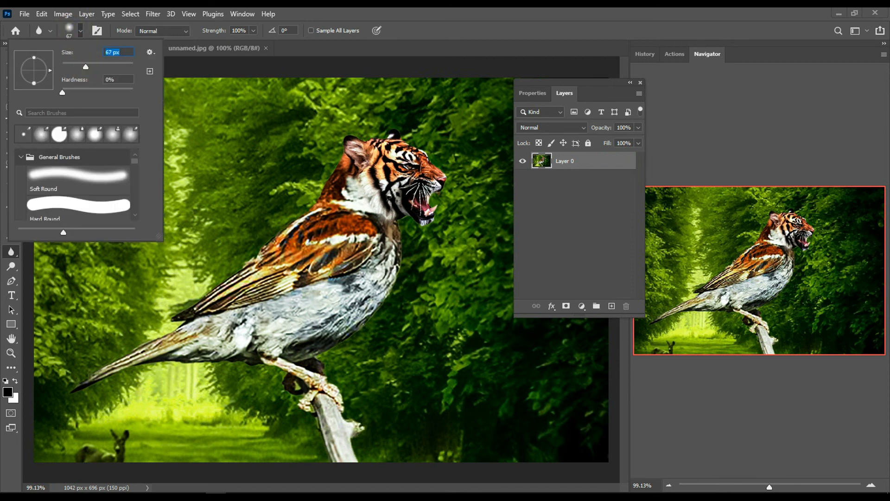
pyautogui.moveTo(219, 31); pyautogui.dragTo(183, 31)
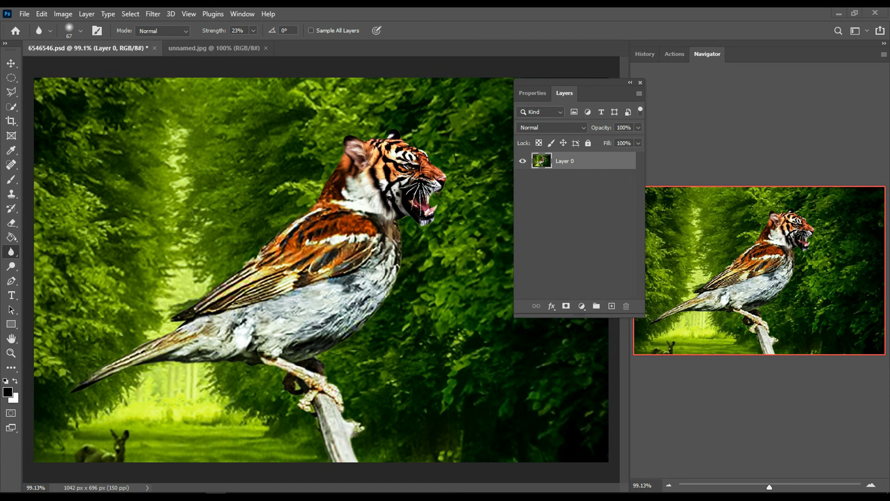
pyautogui.moveTo(212, 31); pyautogui.dragTo(229, 31)
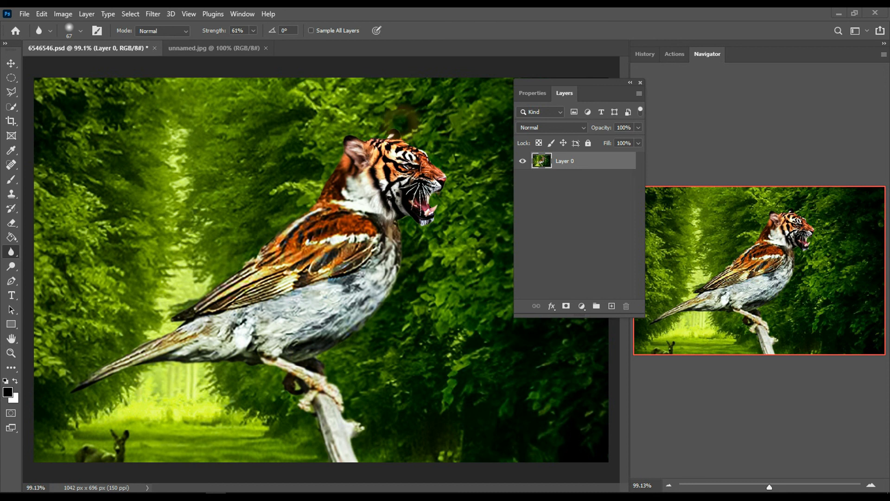
pyautogui.scroll(-3, 455, 173)
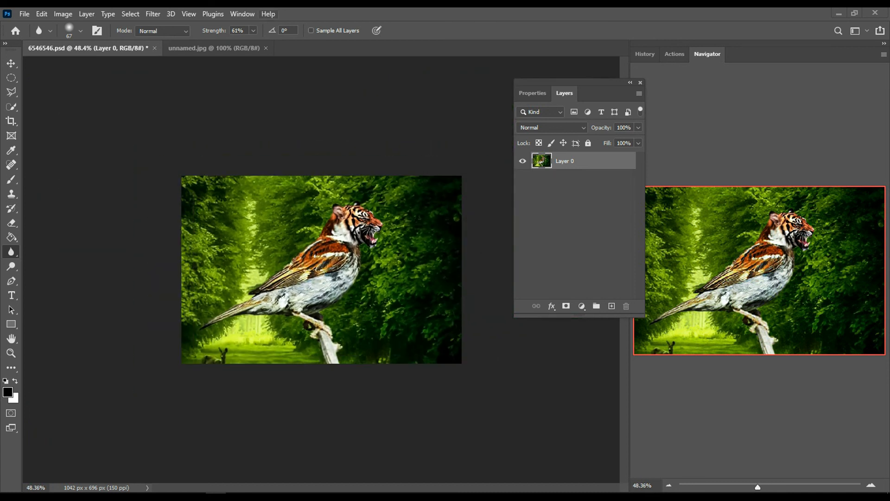
pyautogui.scroll(5, 483, 247)
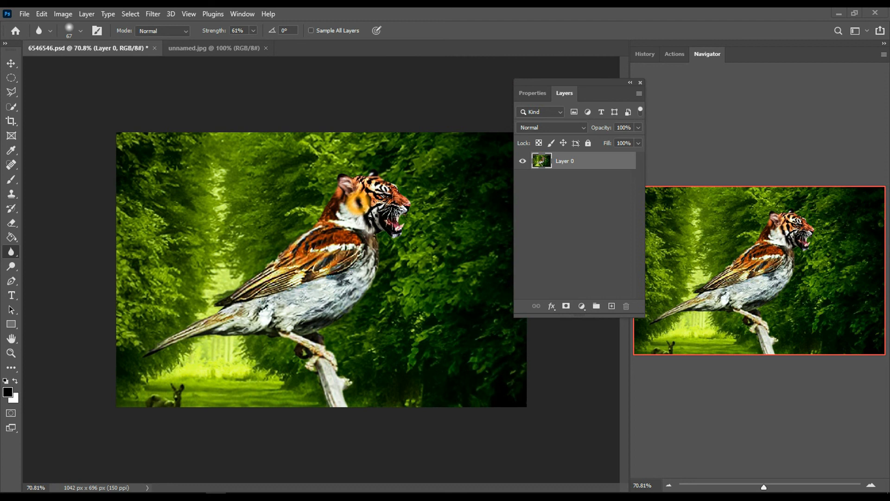
pyautogui.scroll(-1, 325, 271)
pyautogui.scroll(-2, 347, 200)
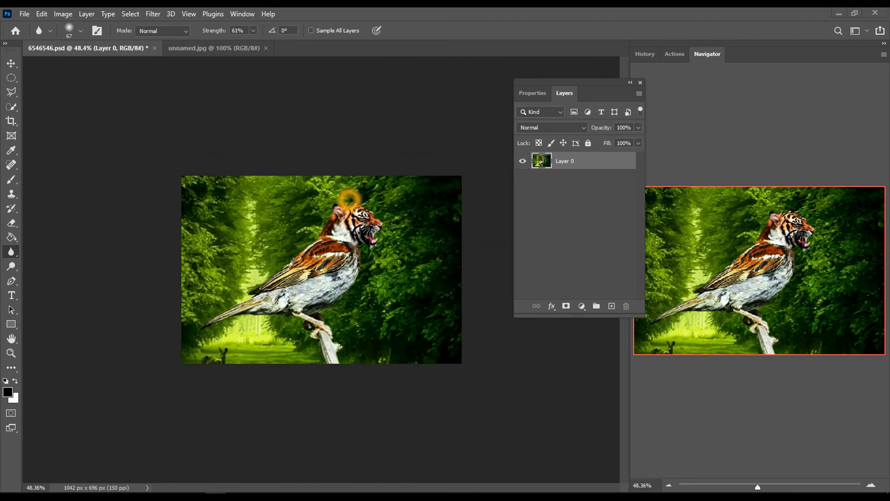
pyautogui.scroll(2, 444, 187)
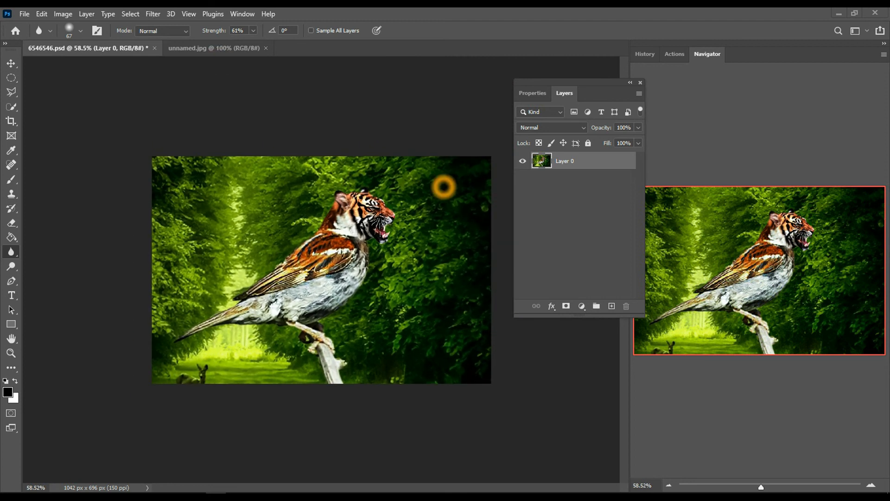